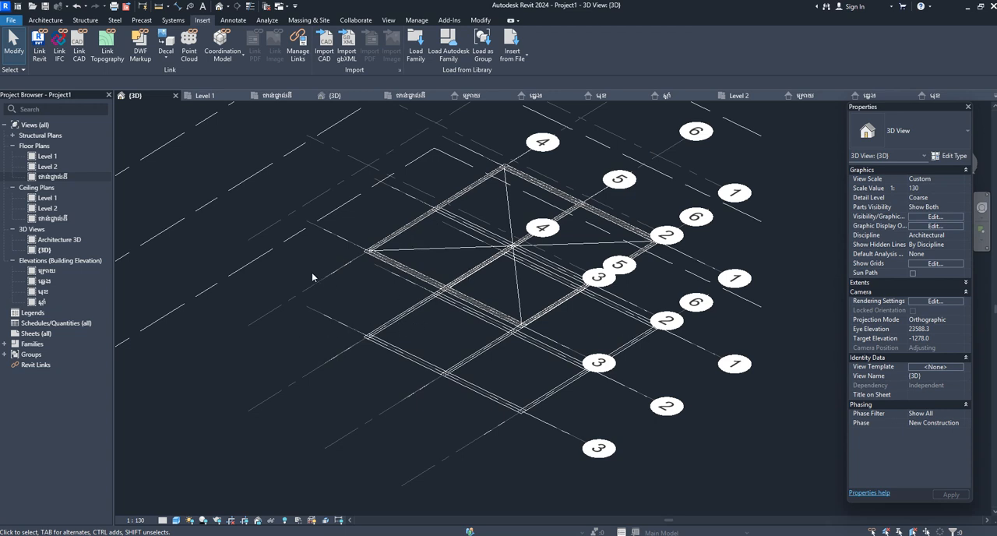
Open the ground-floor plan ជាន់ផ្ទាល់ដី and delete the GF.dwg drawing from it.
double_click(47, 176)
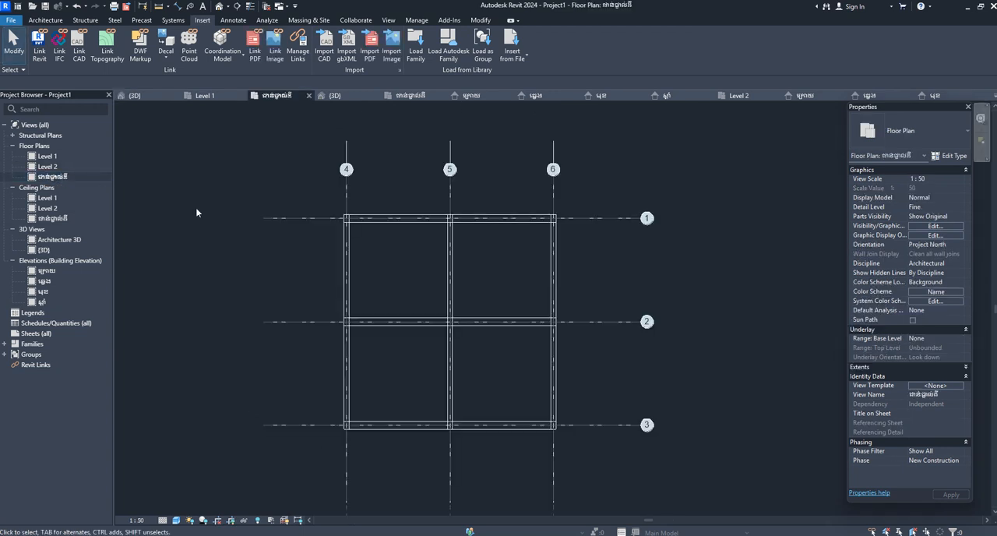
middle_click_drag(412, 318, 468, 271)
scroll(482, 292, "up", 1)
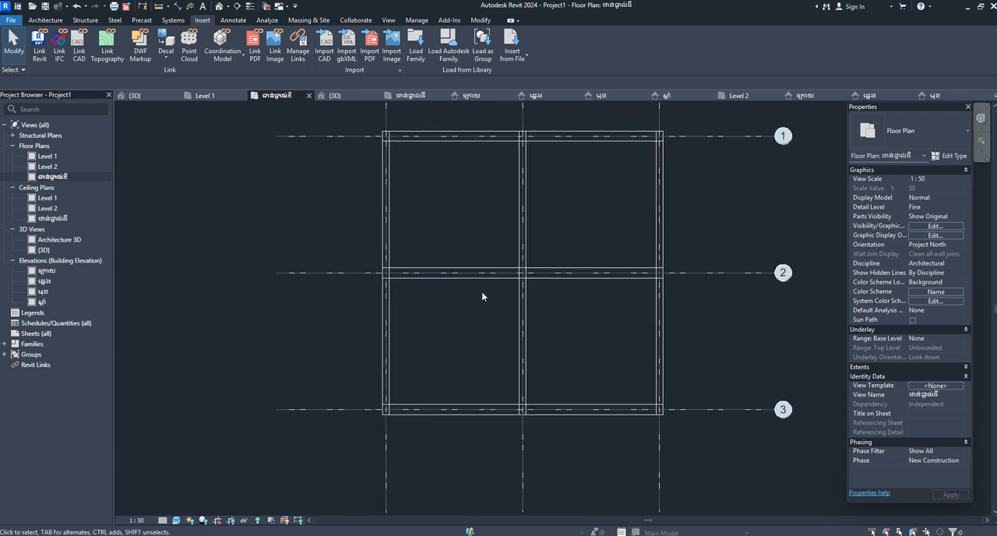
left_click(386, 242)
middle_click_drag(524, 286, 470, 374)
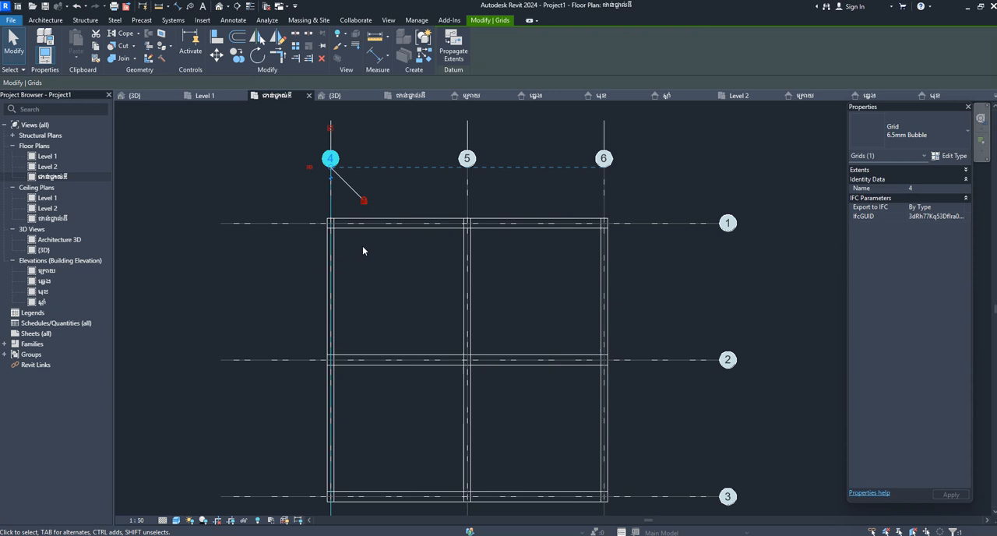
scroll(467, 245, "up", 2)
left_click(467, 251)
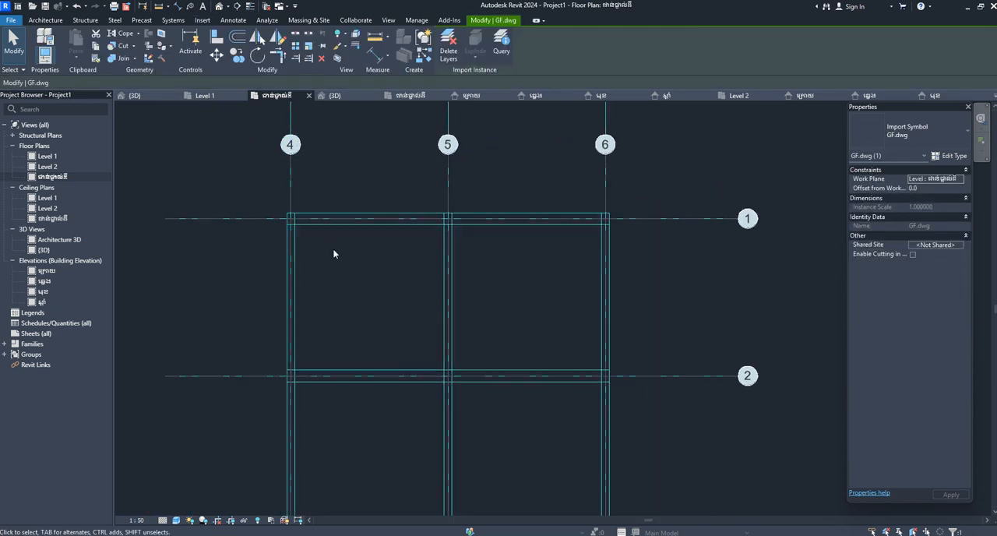
scroll(333, 249, "down", 3)
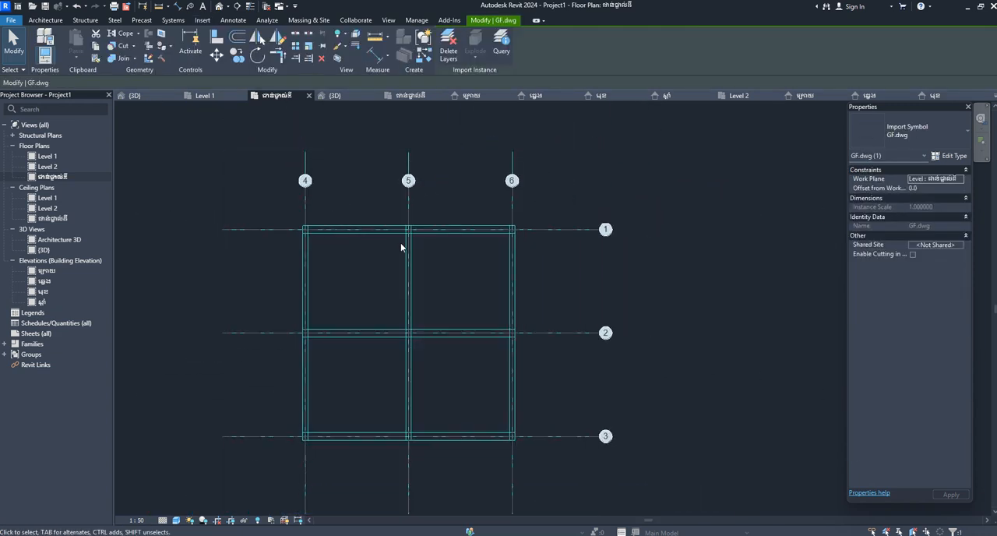
key("Delete")
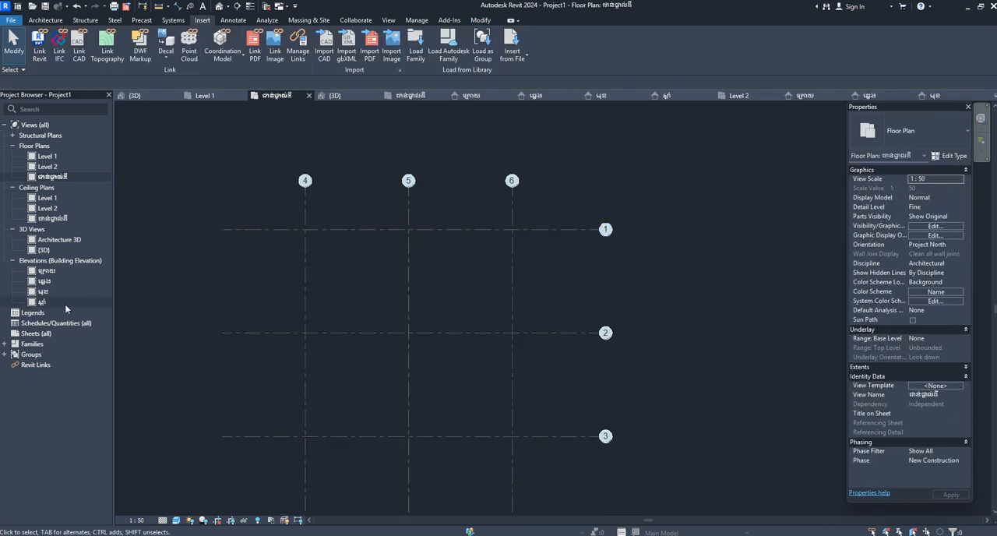
Open the Level 1 floor plan and delete the 1F.dwg drawing from it.
double_click(48, 167)
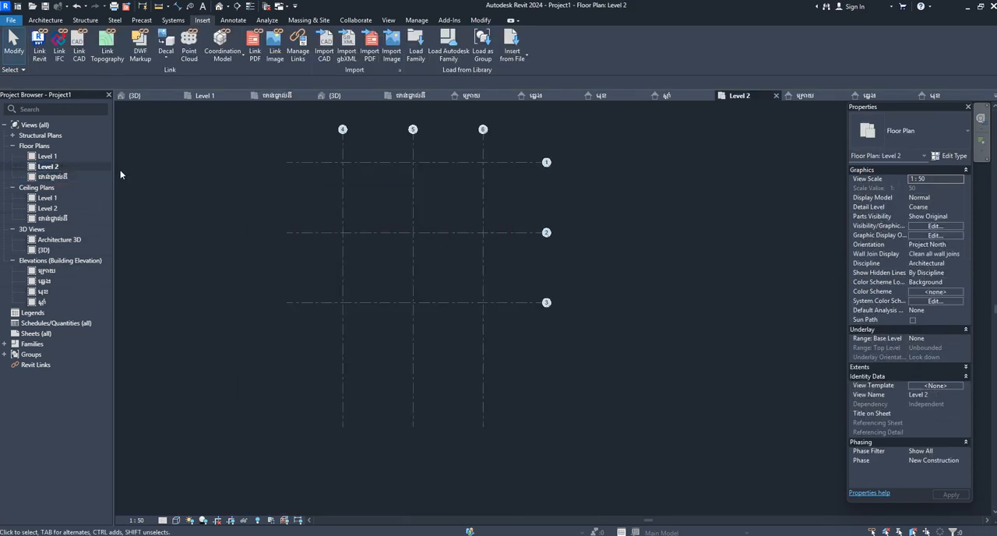
double_click(47, 157)
scroll(485, 234, "up", 3)
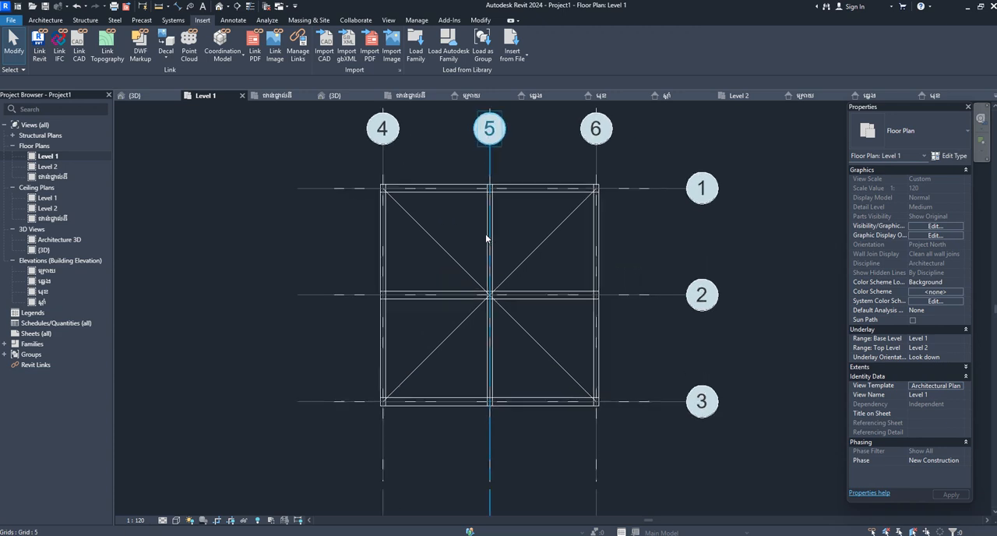
left_click(491, 236)
scroll(452, 181, "up", 2)
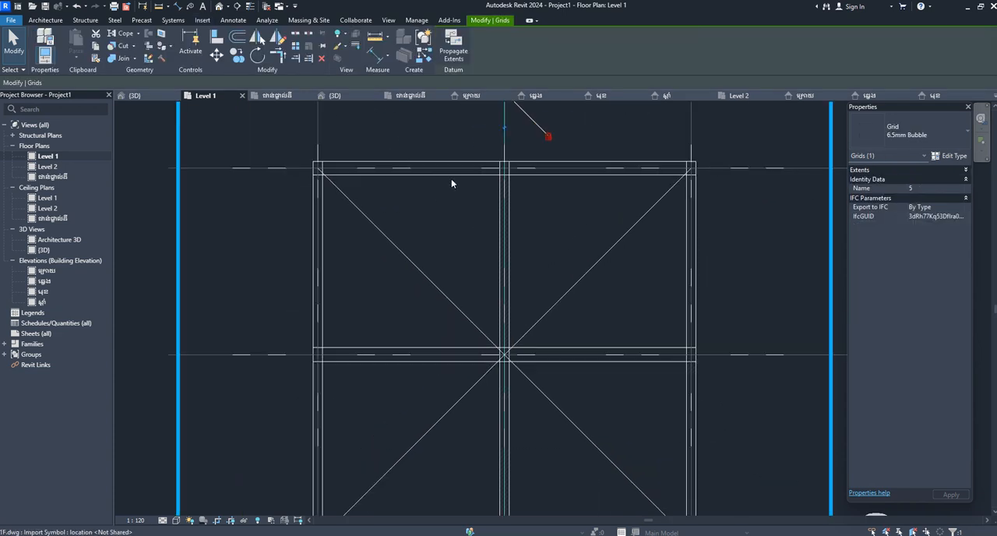
left_click(454, 175)
key("Delete")
scroll(403, 291, "up", 1)
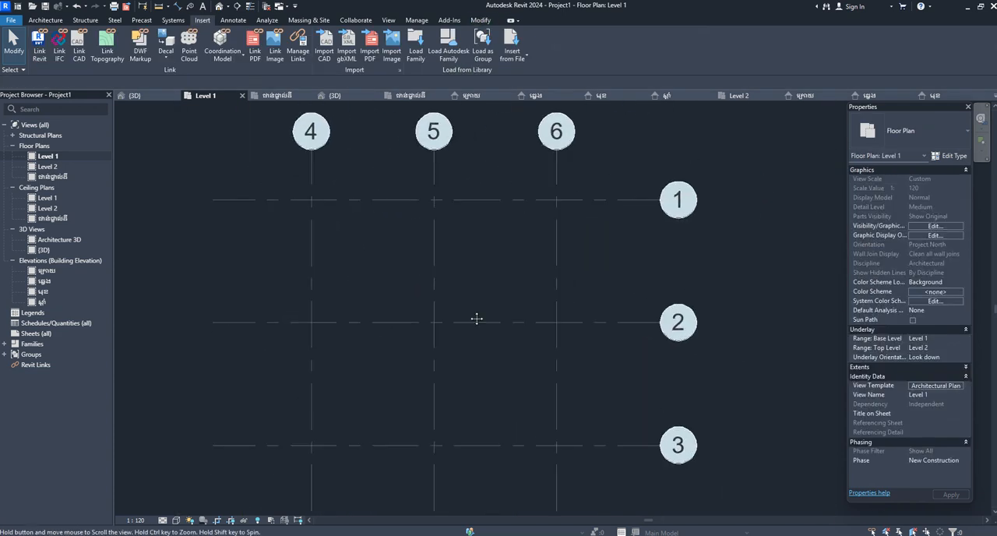
Check the {3D} view for any CAD geometry left among the grids.
left_click(143, 94)
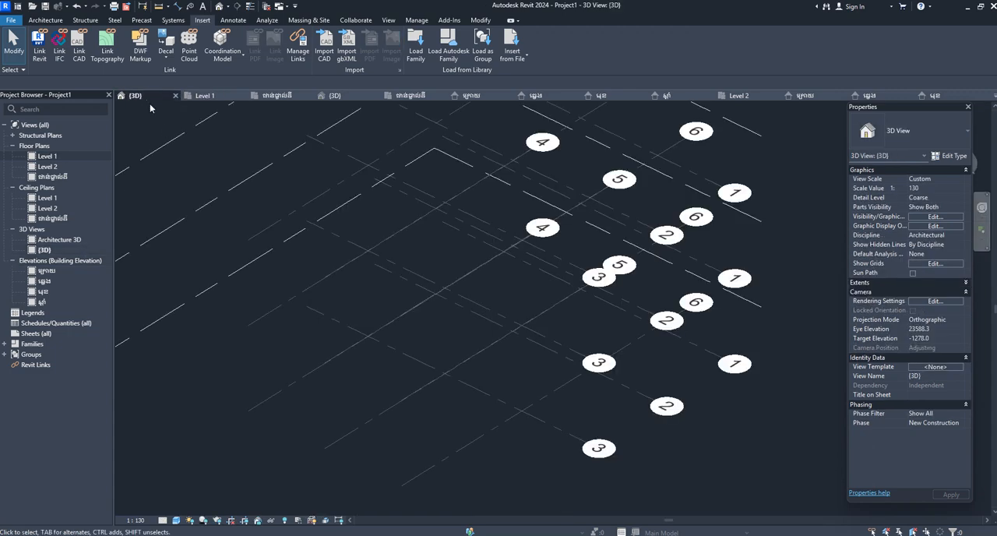
left_click(485, 301)
left_click(471, 324)
middle_click_drag(471, 324, 295, 278, "shift")
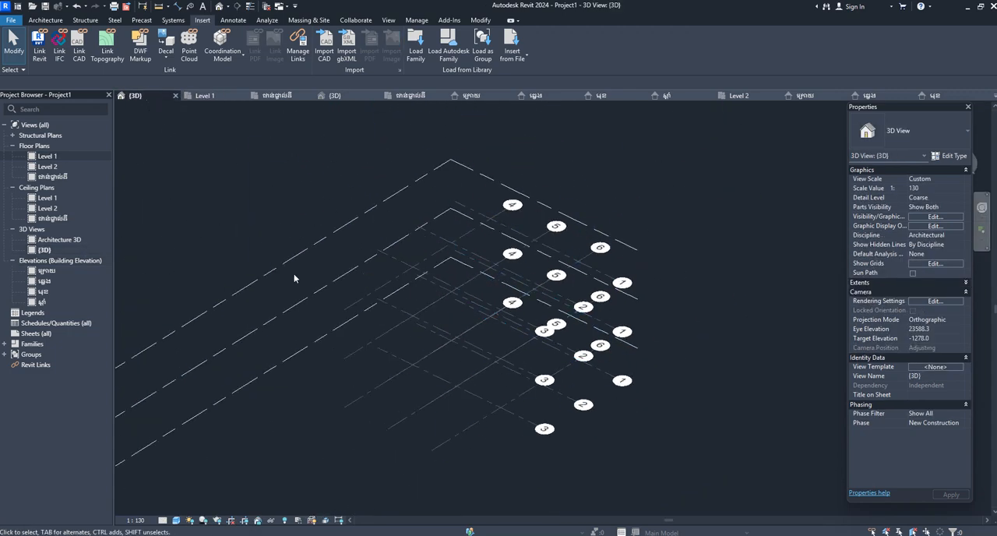
left_click(79, 49)
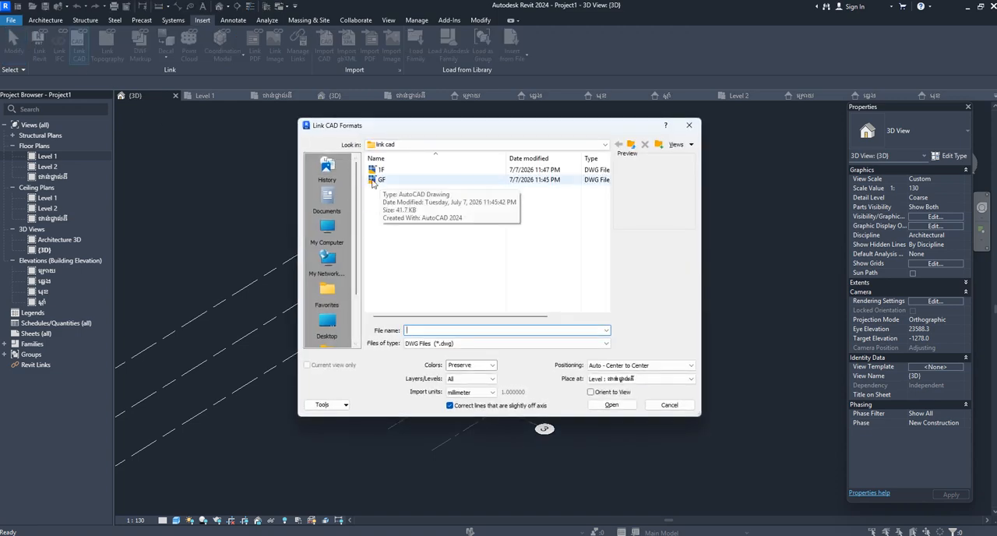
left_click(697, 126)
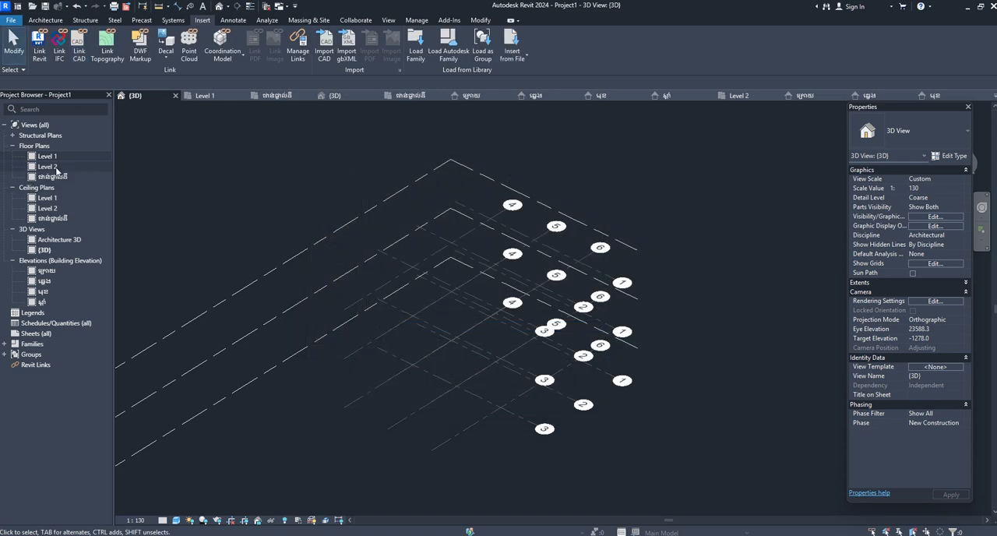
Link GF.dwg into the ground-floor plan ជាន់ផ្ទាល់ដី with Current view only enabled, and select the linked drawing.
double_click(53, 176)
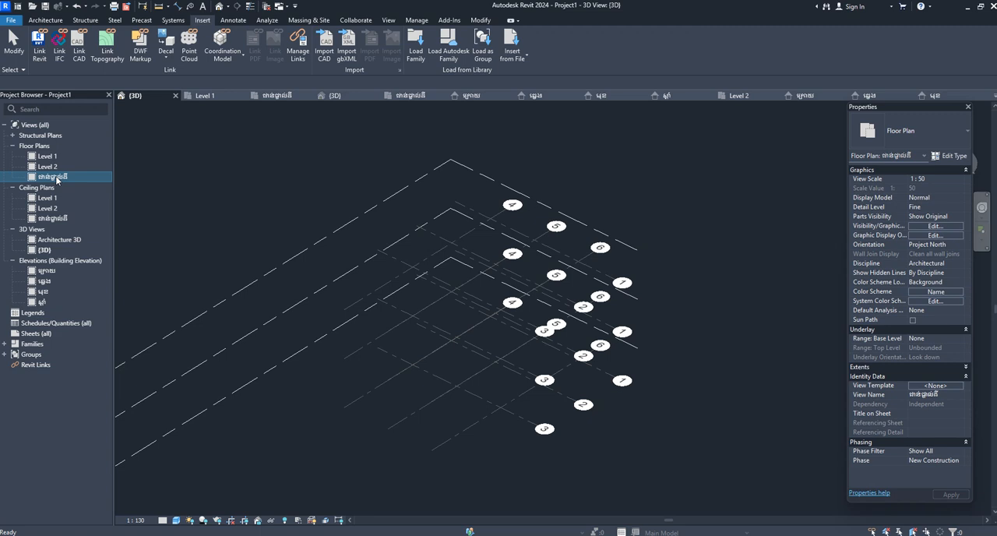
left_click(78, 46)
left_click(393, 180)
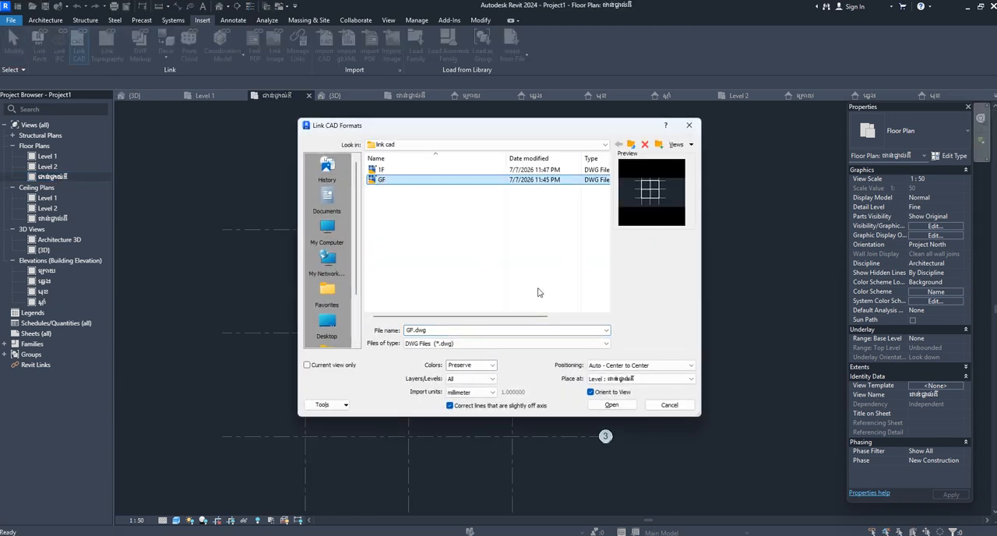
left_click(306, 365)
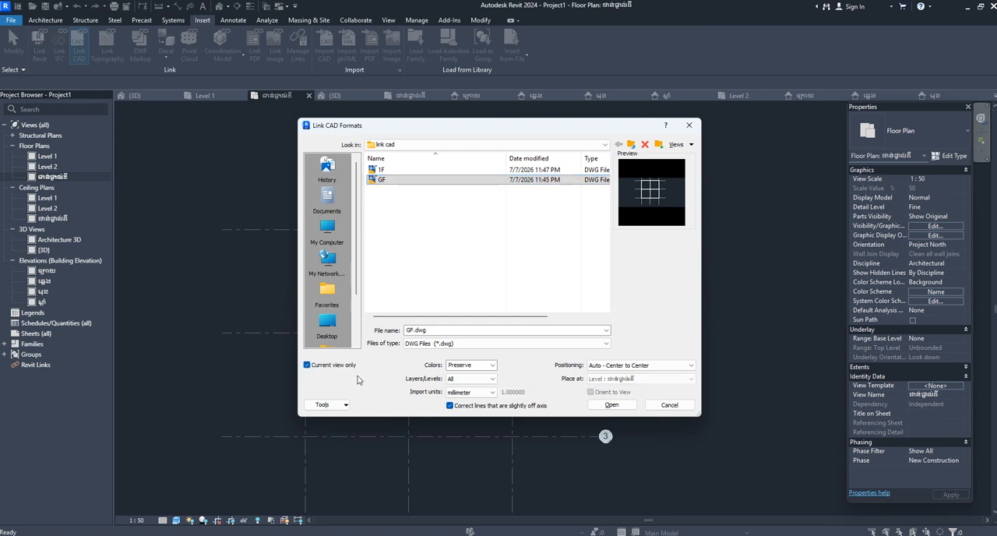
left_click(613, 405)
scroll(486, 231, "down", 3)
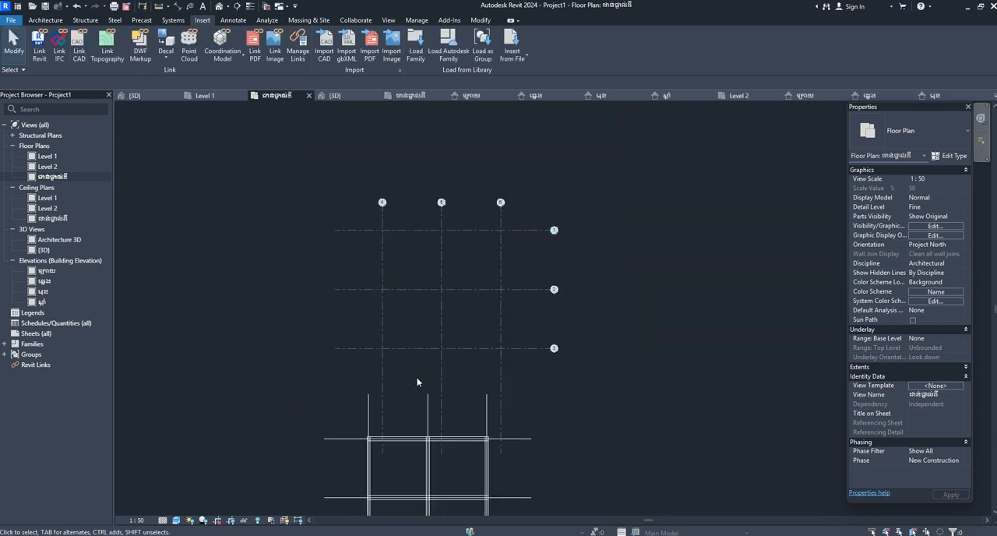
scroll(421, 447, "up", 4)
left_click(350, 427)
scroll(331, 425, "up", 2)
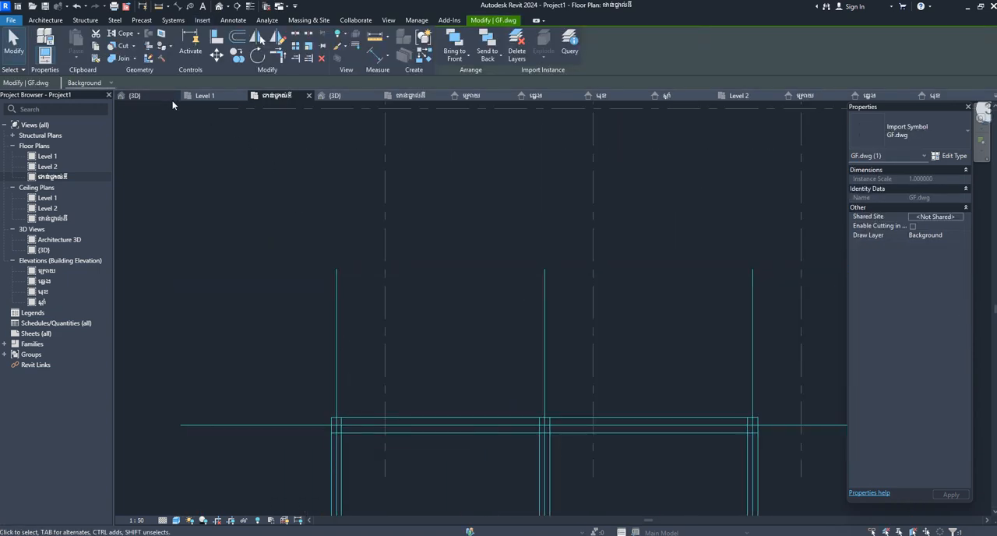
left_click(220, 59)
scroll(320, 415, "up", 2)
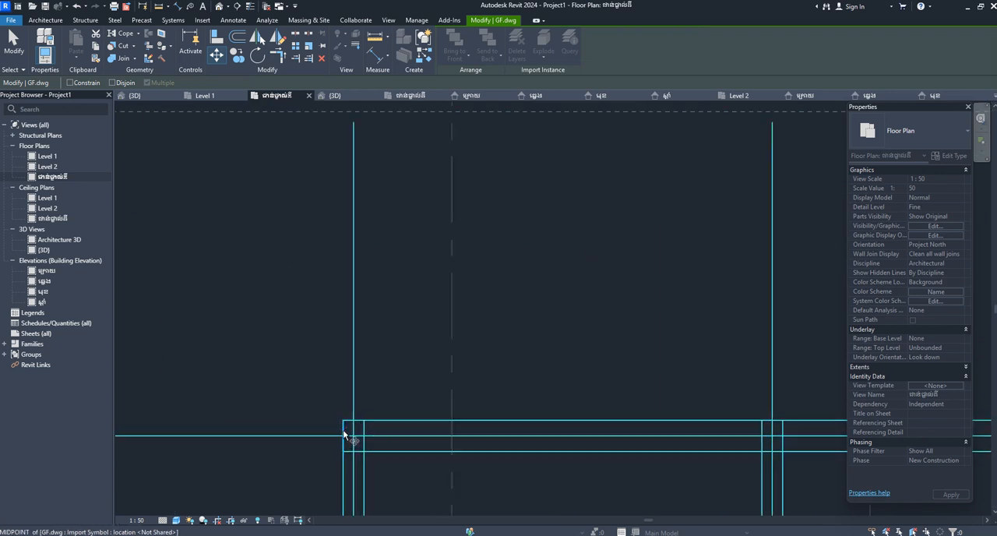
left_click(353, 437)
scroll(595, 358, "down", 2)
scroll(591, 356, "down", 1)
scroll(524, 377, "down", 2)
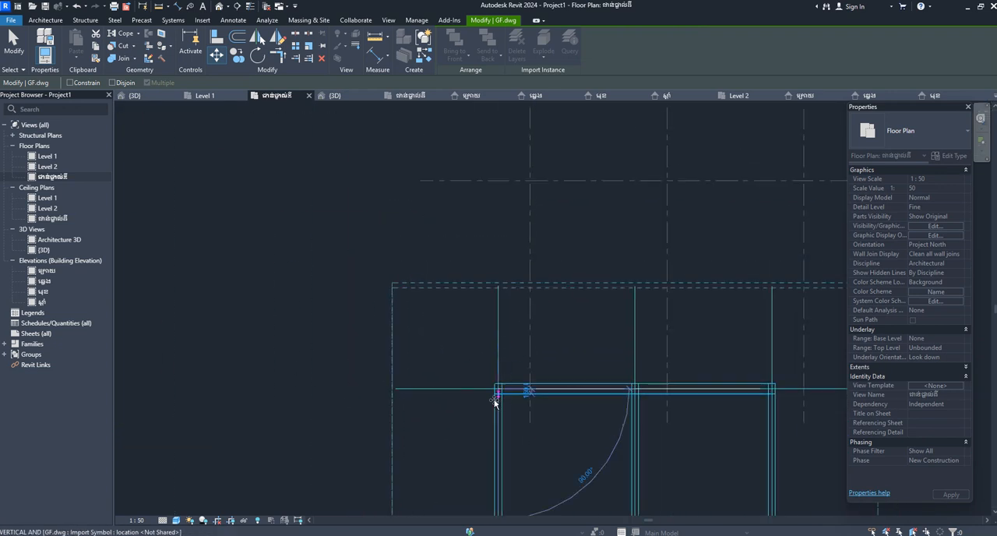
key("Escape")
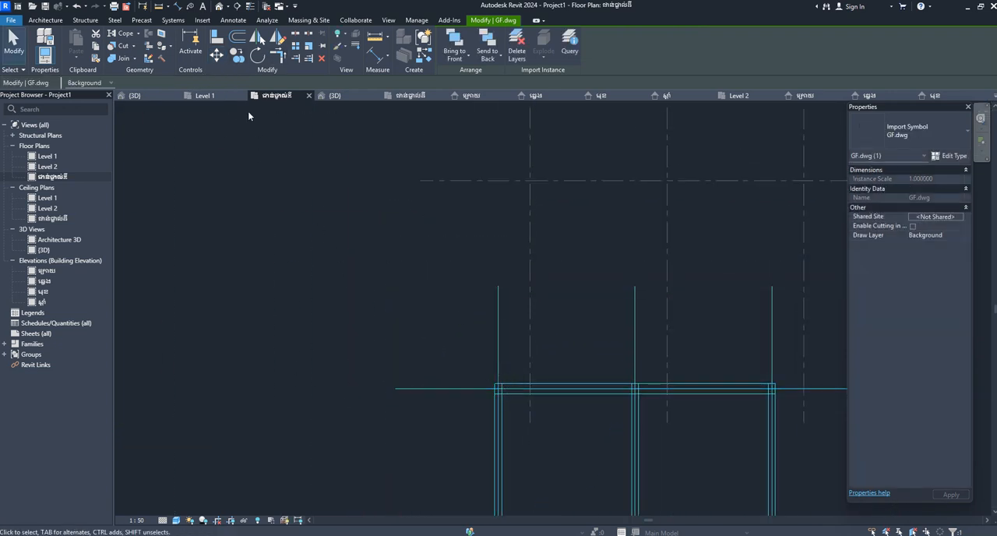
Move GF.dwg by its upper-left axis intersection onto the intersection of grids 4 and 2.
left_click(216, 55)
scroll(519, 396, "up", 2)
scroll(525, 394, "up", 1)
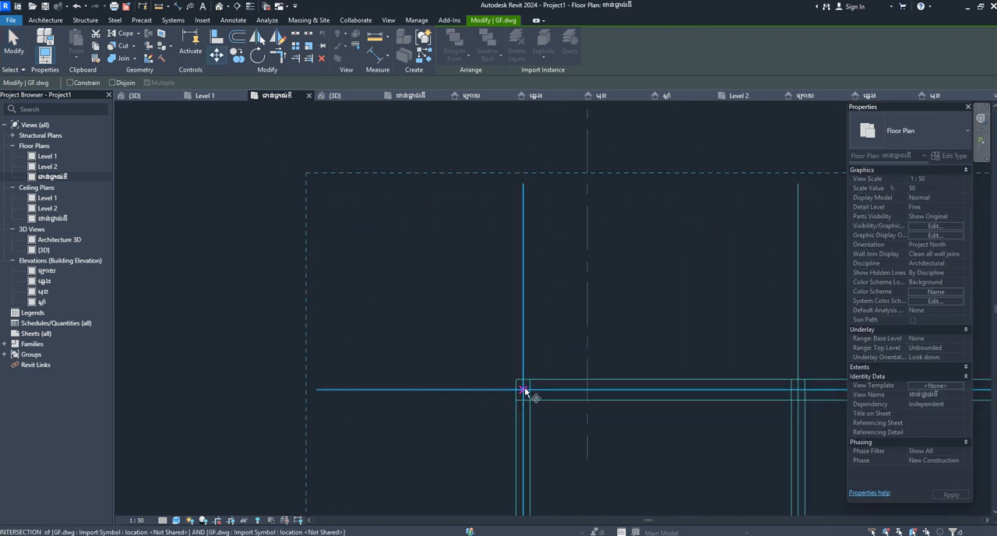
left_click(522, 389)
scroll(574, 194, "down", 1)
middle_click_drag(574, 194, 457, 449)
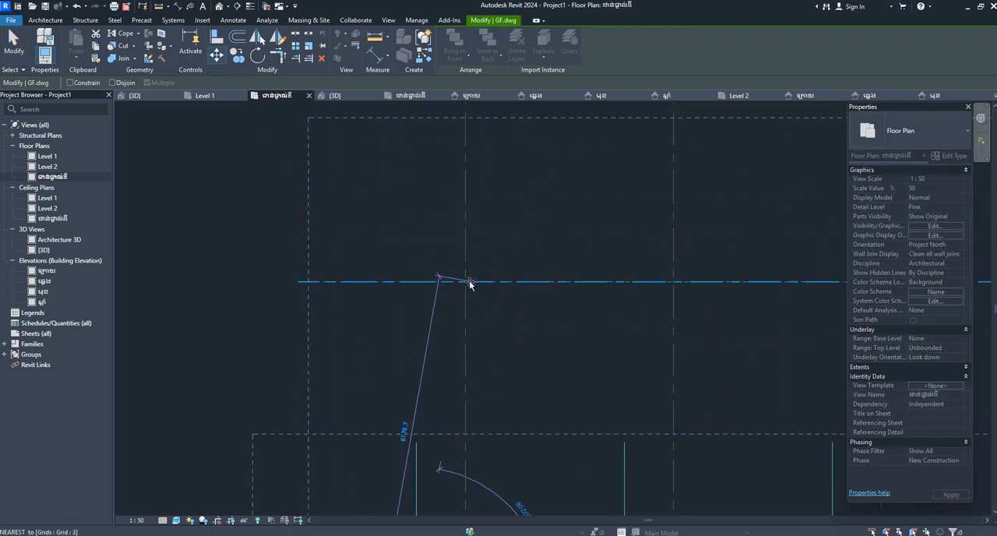
scroll(466, 307, "down", 1)
scroll(466, 310, "down", 1)
left_click(465, 171)
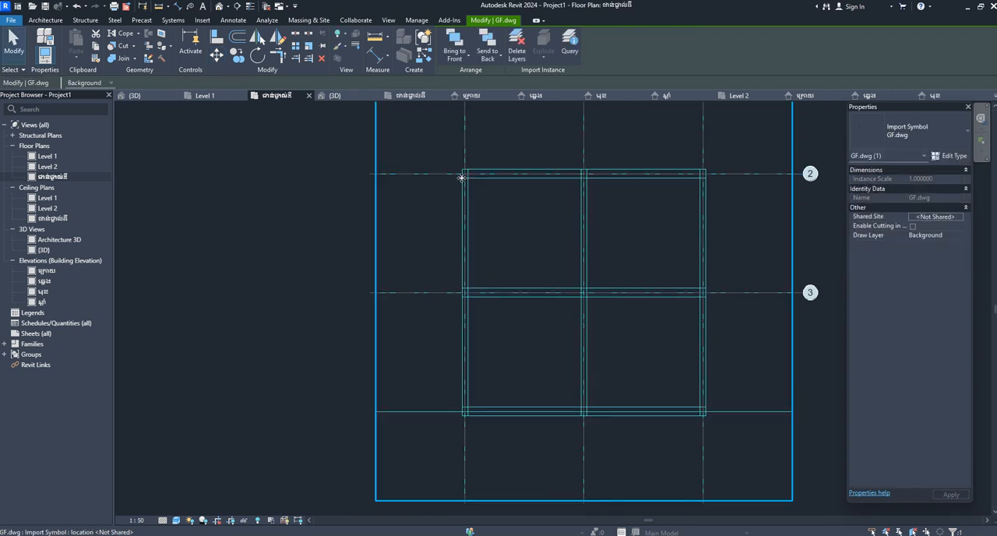
scroll(448, 216, "down", 1)
scroll(514, 225, "up", 2)
middle_click_drag(572, 278, 452, 318)
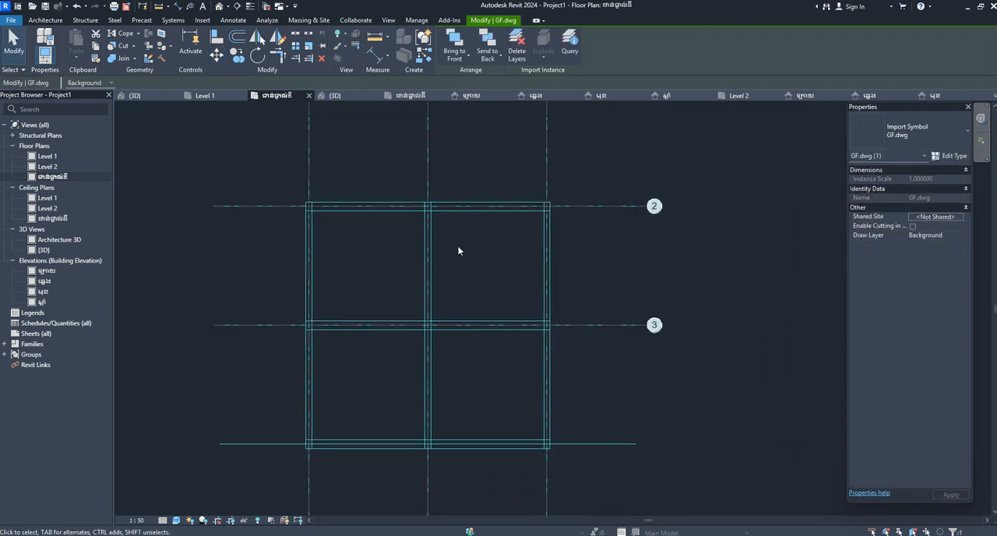
middle_click_drag(459, 246, 513, 269)
Link 1F.dwg into the Level 1 floor plan with Current view only enabled.
double_click(48, 156)
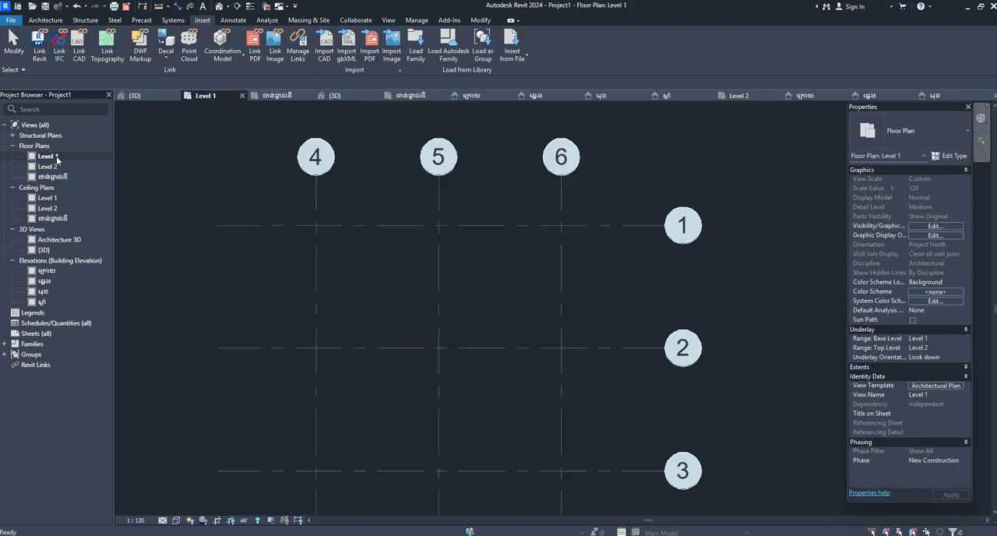
left_click(203, 21)
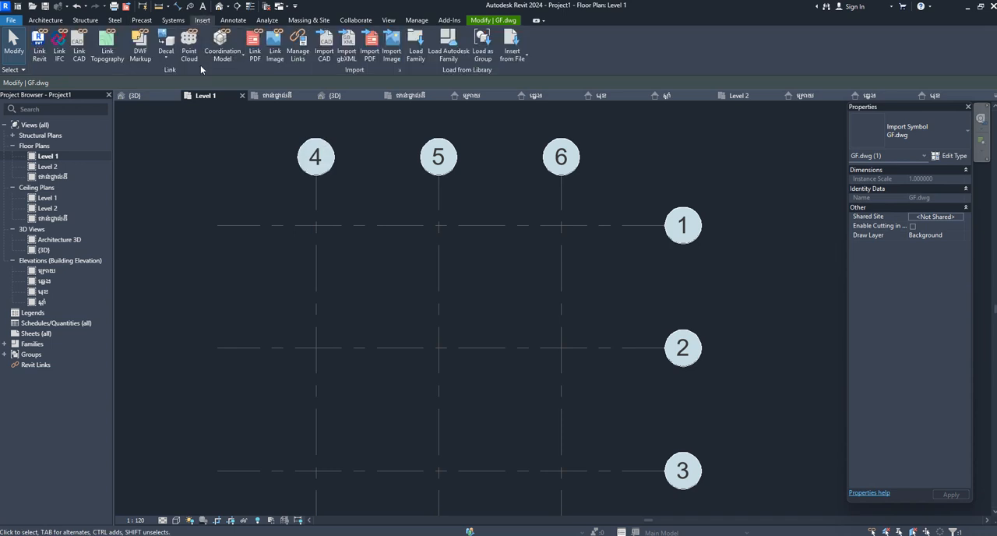
left_click(79, 60)
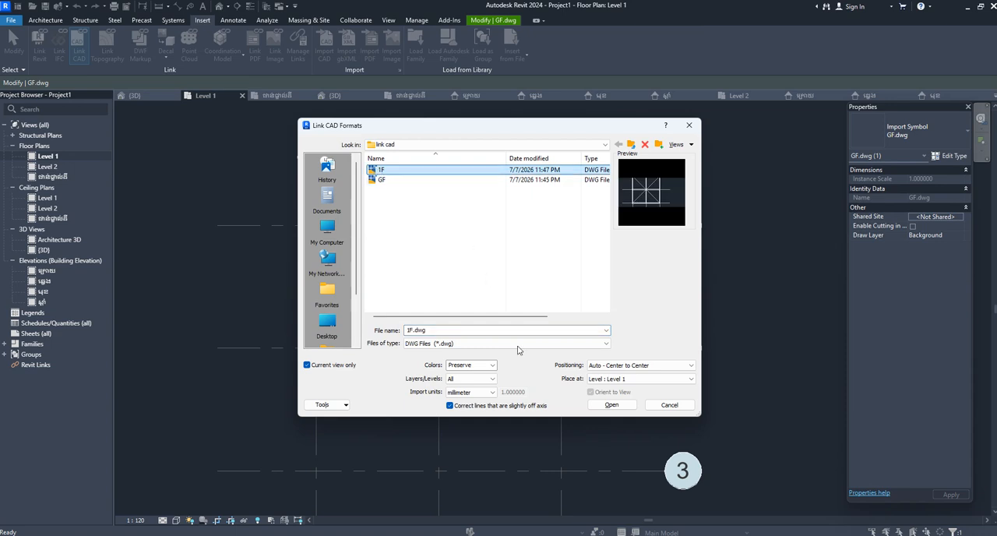
left_click(612, 404)
scroll(391, 226, "down", 5)
scroll(377, 357, "up", 3)
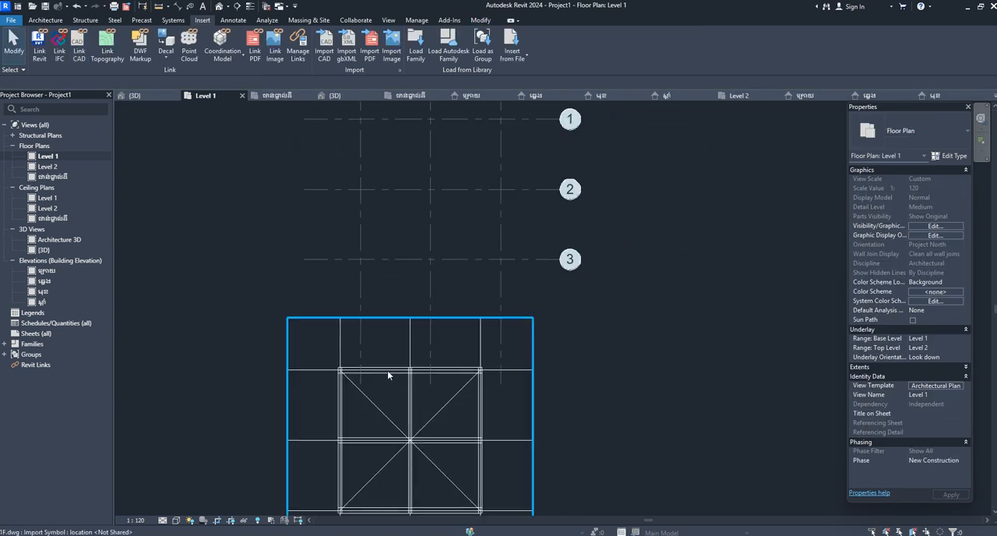
Move 1F.dwg by its upper-left axis intersection onto the intersection of grids 4 and 2, and deselect it.
left_click(387, 369)
scroll(334, 333, "up", 3)
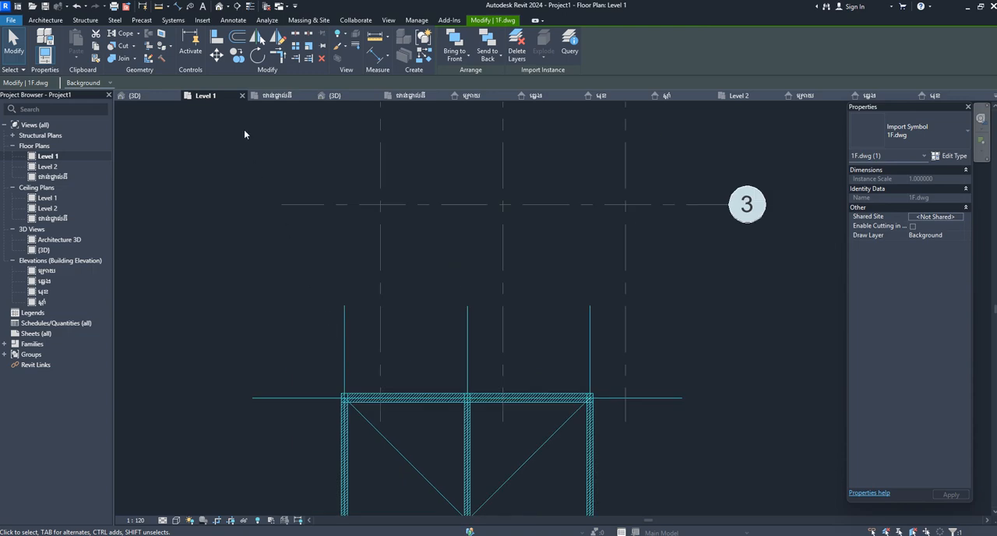
left_click(217, 56)
scroll(349, 405, "up", 4)
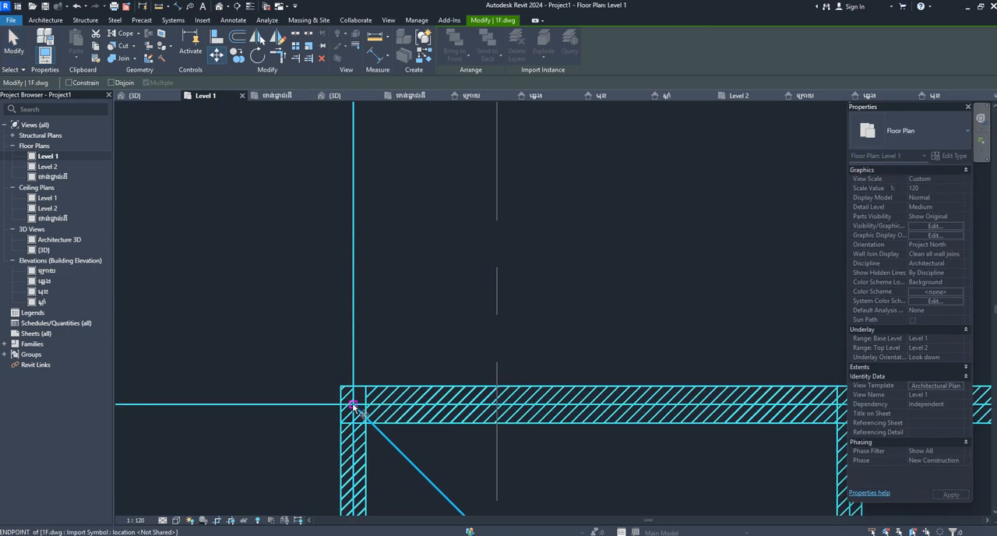
left_click(353, 405)
scroll(366, 405, "down", 6)
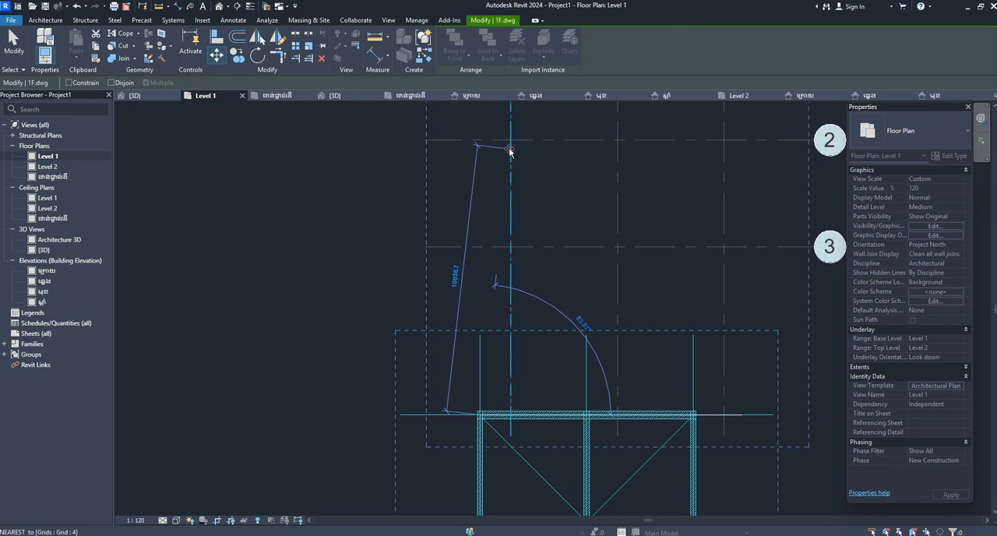
left_click(509, 149)
scroll(444, 216, "up", 3)
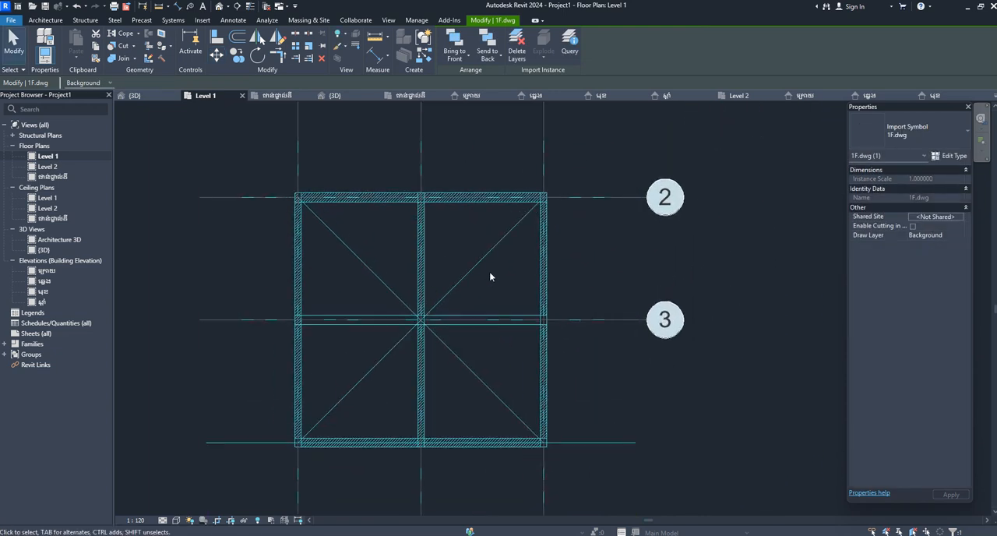
left_click(744, 281)
scroll(230, 172, "down", 1)
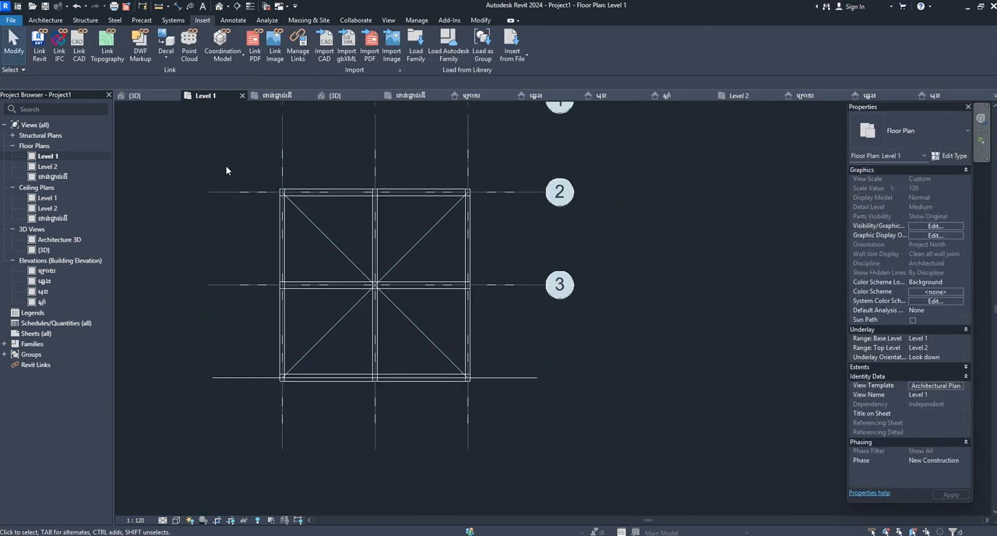
Check the default 3D view and delete the linked GF.dwg drawing from the ground-floor plan ជាន់ផ្ទាល់ដី.
left_click(220, 7)
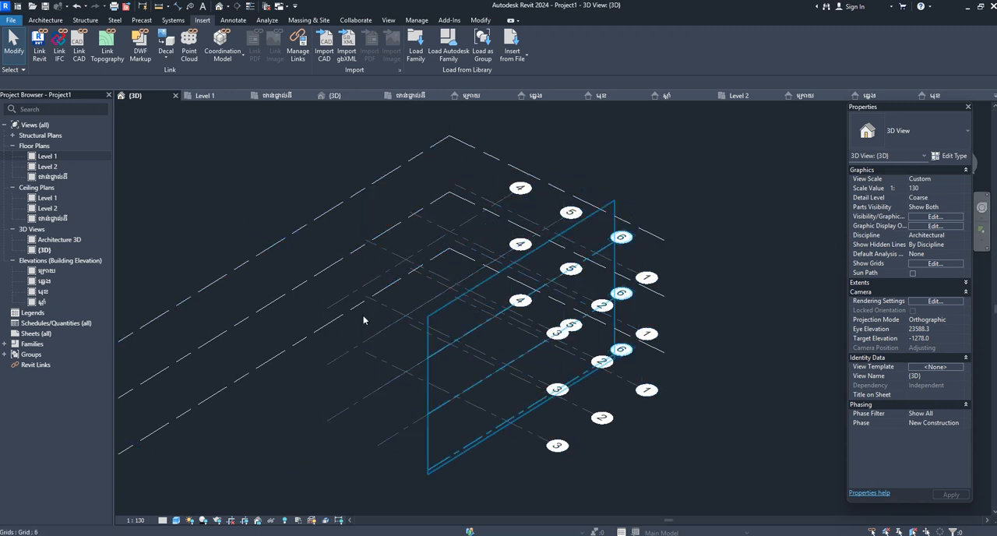
left_click(54, 177)
double_click(70, 177)
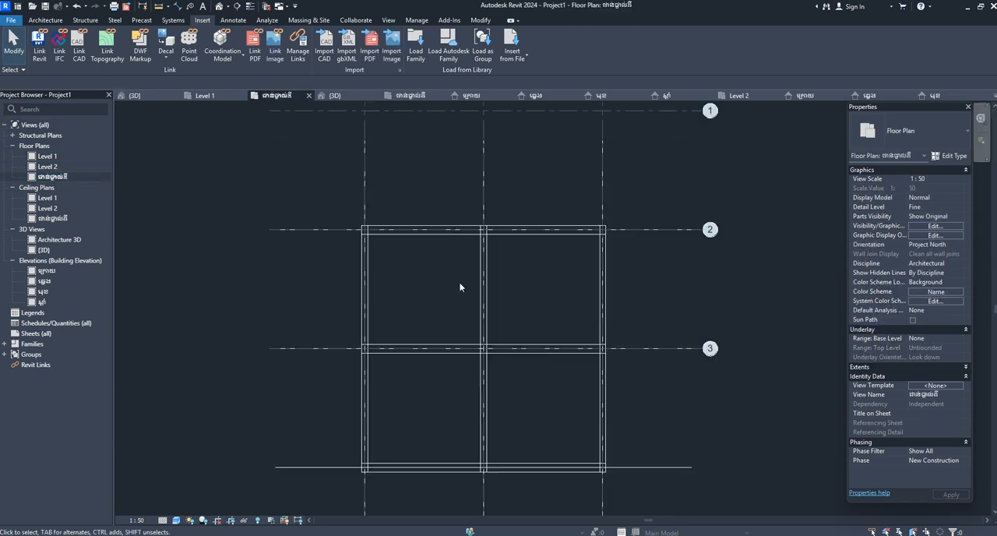
left_click(367, 321)
scroll(371, 320, "up", 2)
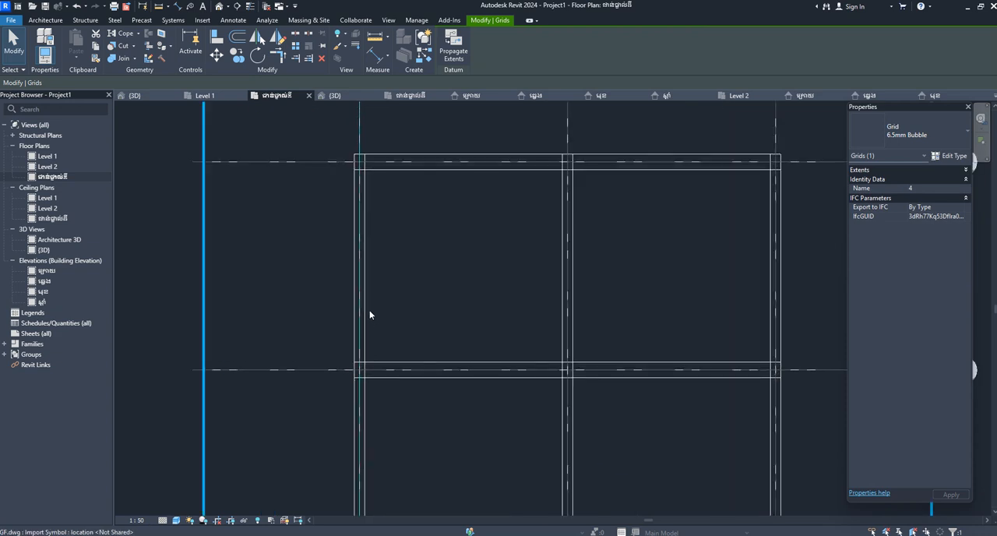
left_click(366, 312)
key("Delete")
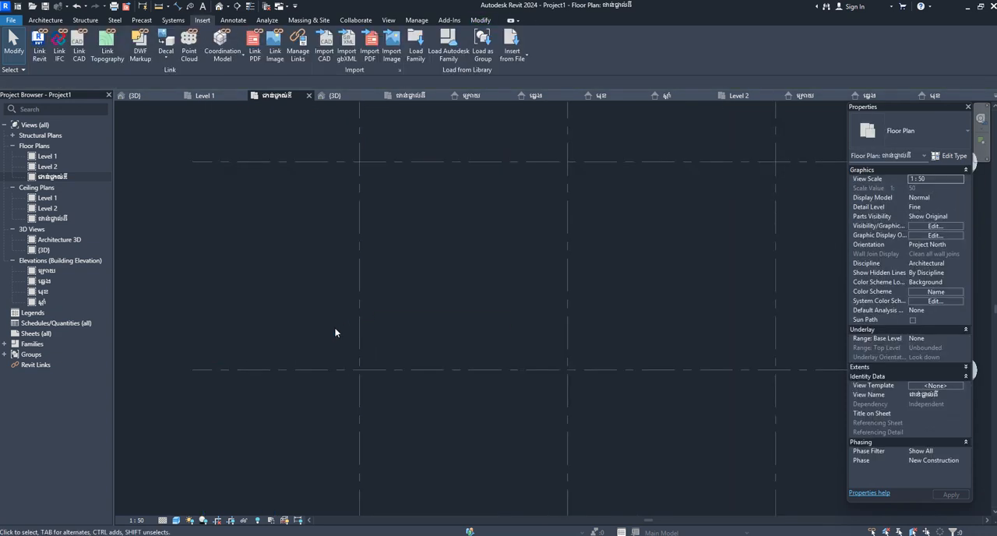
Delete the linked 1F.dwg drawing from the Level 1 floor plan, leaving the grids in place.
double_click(46, 156)
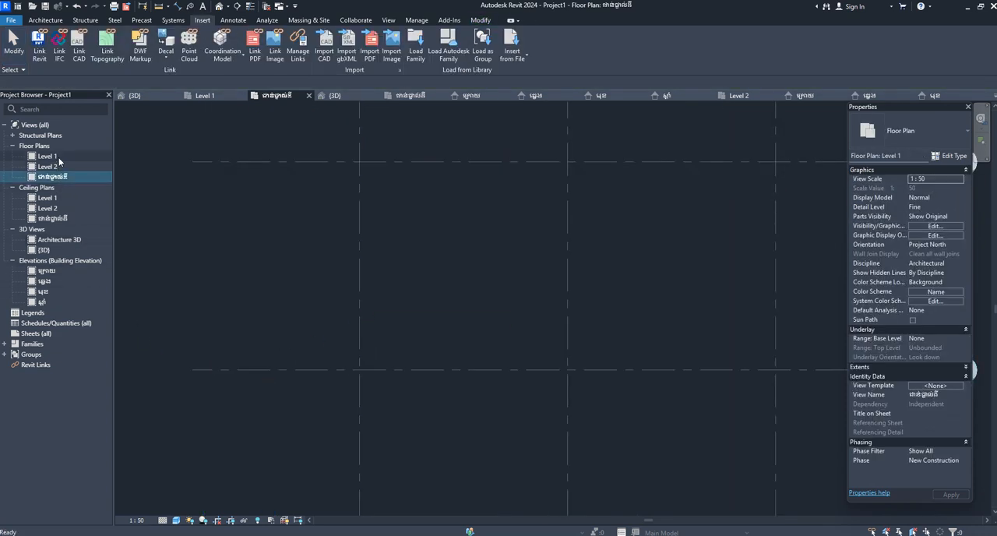
scroll(376, 273, "up", 2)
left_click(375, 273)
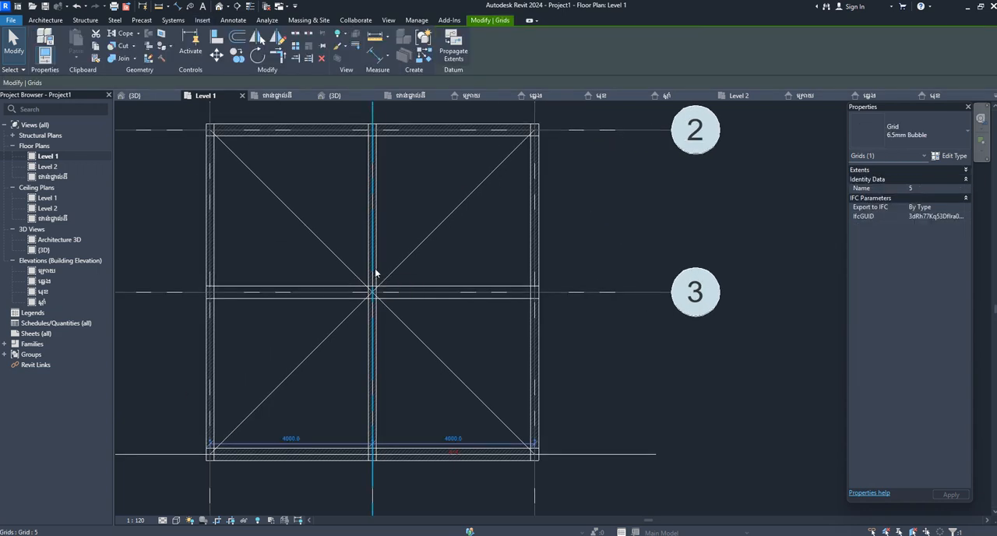
scroll(377, 273, "up", 2)
key("Delete")
scroll(466, 272, "down", 3)
scroll(467, 270, "down", 5)
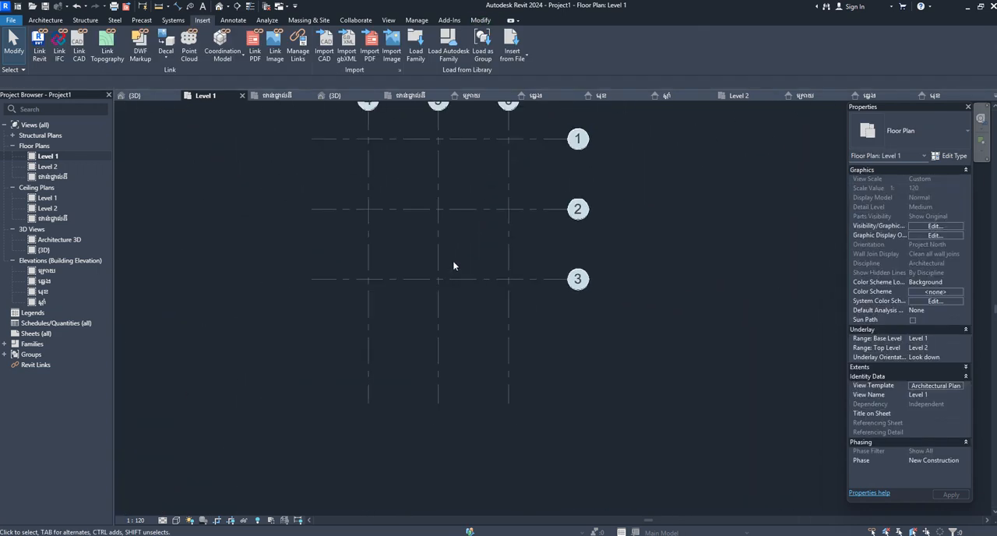
middle_click_drag(473, 286, 515, 400)
scroll(514, 303, "up", 1)
middle_click_drag(546, 331, 590, 333)
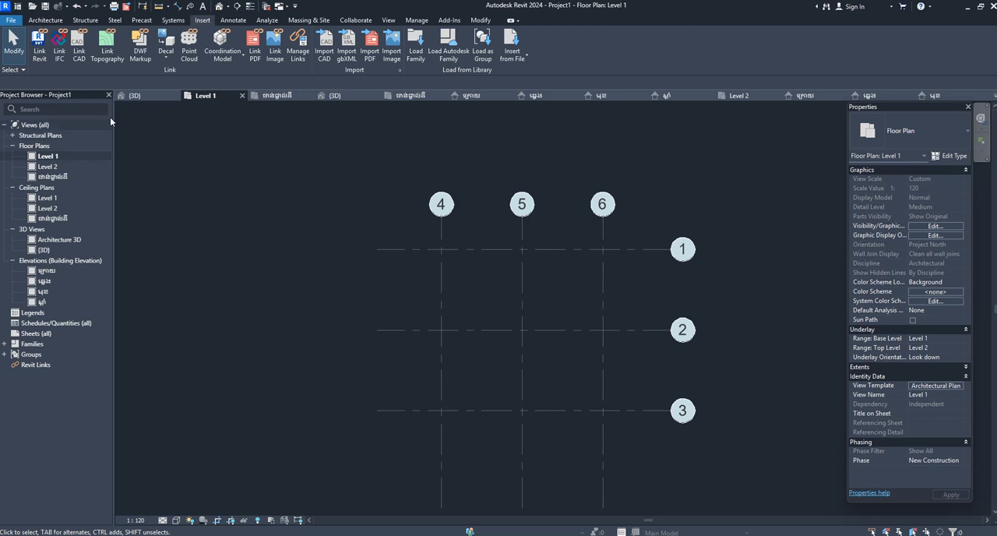
Link GF.dwg into the ground-floor plan ជាន់ផ្ទាល់ដី with Current view only disabled and Auto - Center to Center positioning.
left_click(82, 57)
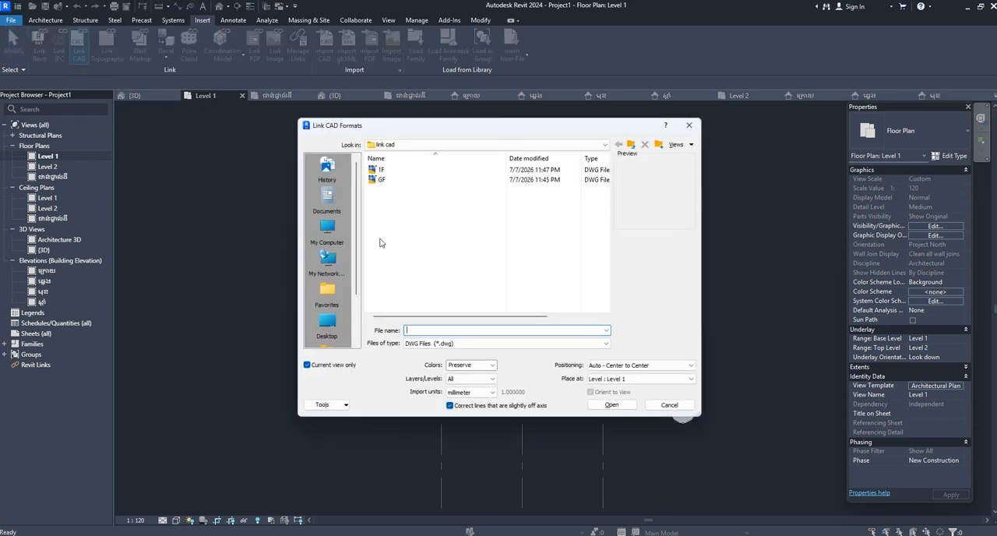
left_click(689, 124)
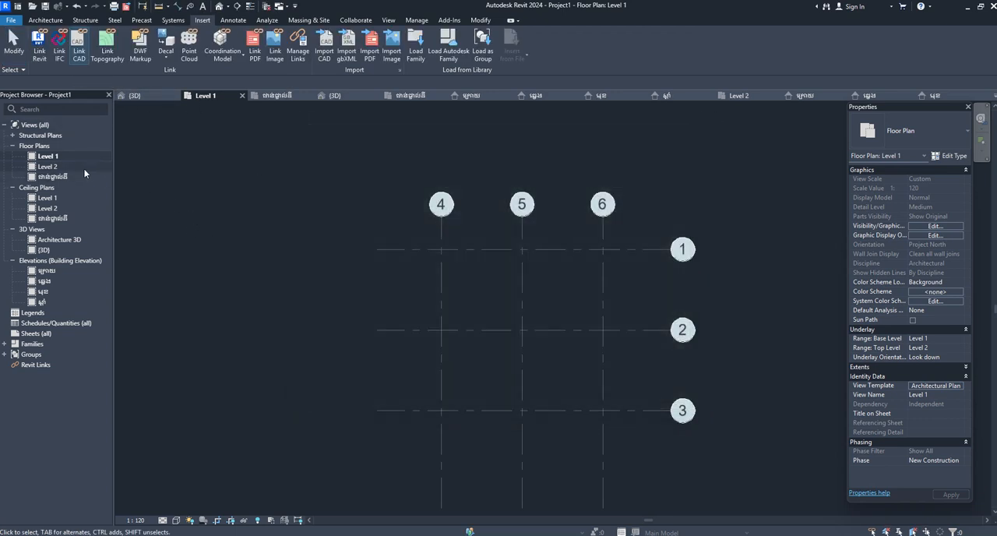
left_click(74, 177)
double_click(74, 176)
left_click(79, 46)
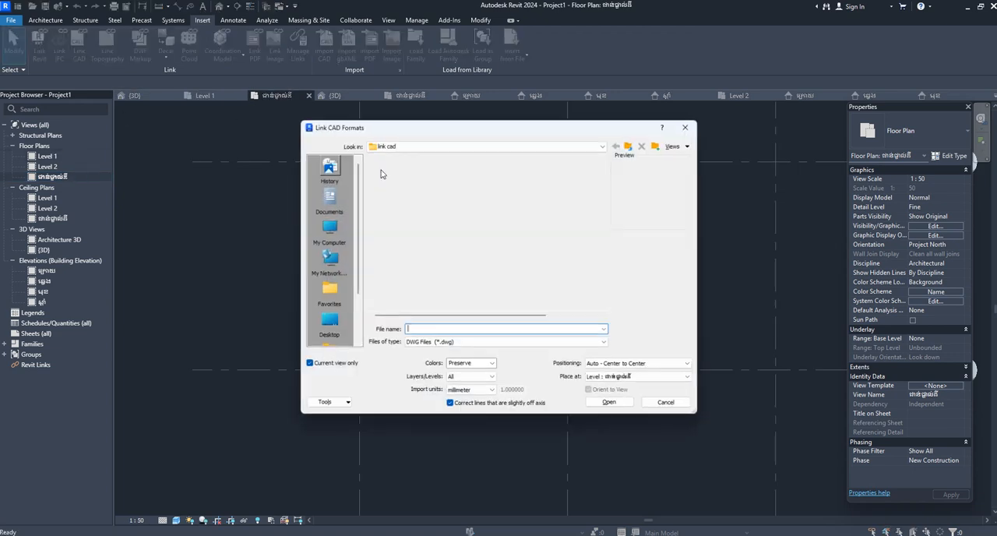
left_click(381, 180)
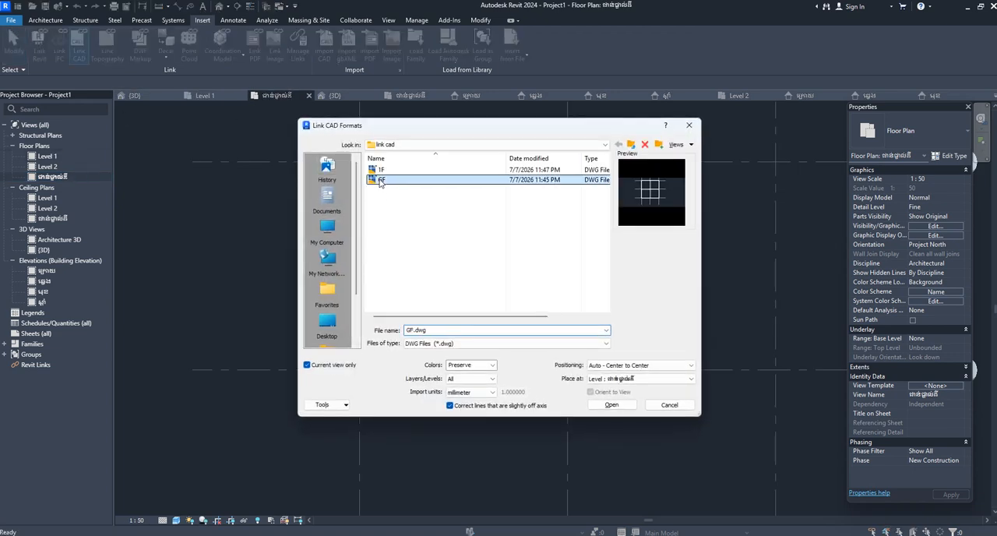
left_click(308, 365)
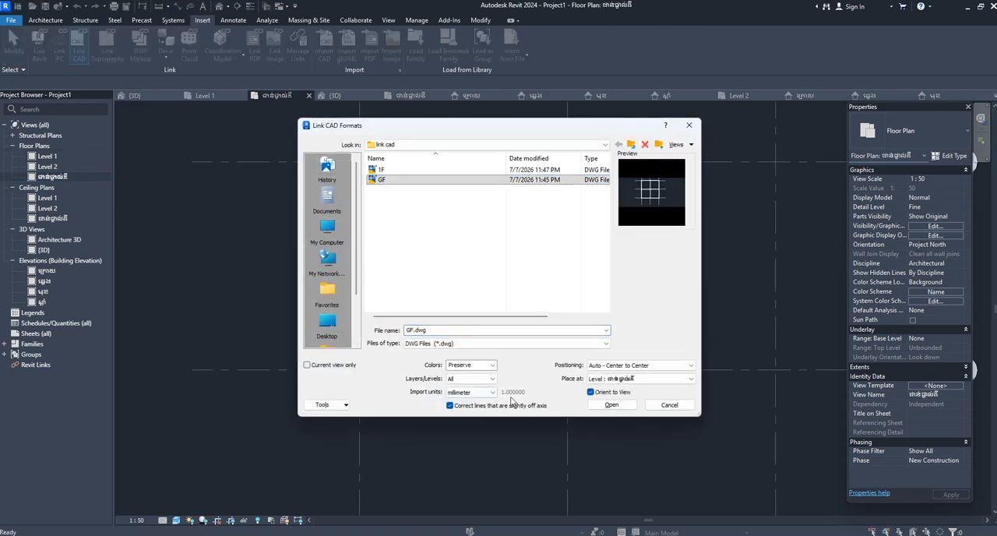
left_click(612, 407)
Move GF.dwg by its upper-left axis intersection onto the intersection of grids 4 and 2.
scroll(433, 283, "down", 4)
scroll(458, 392, "up", 2)
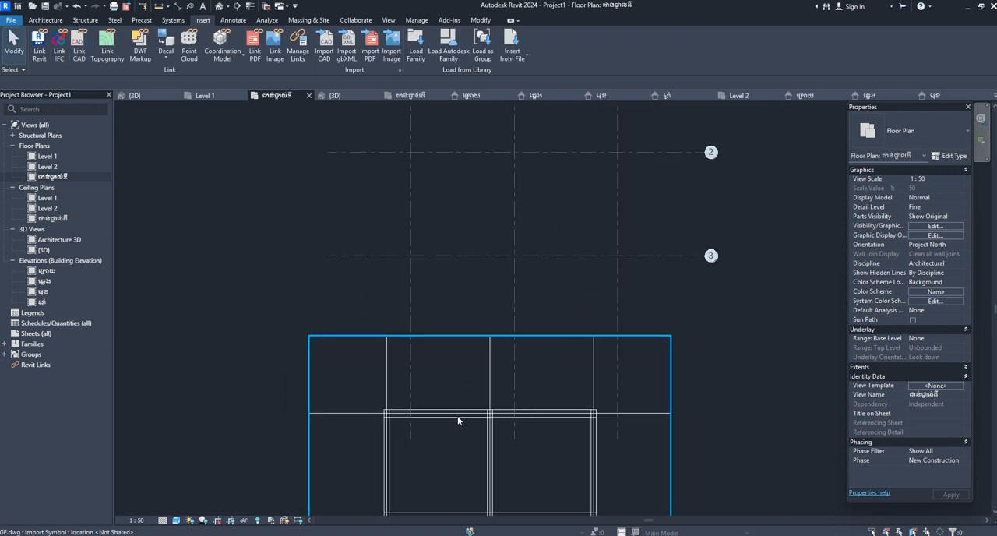
left_click(458, 421)
scroll(389, 407, "up", 2)
left_click(216, 55)
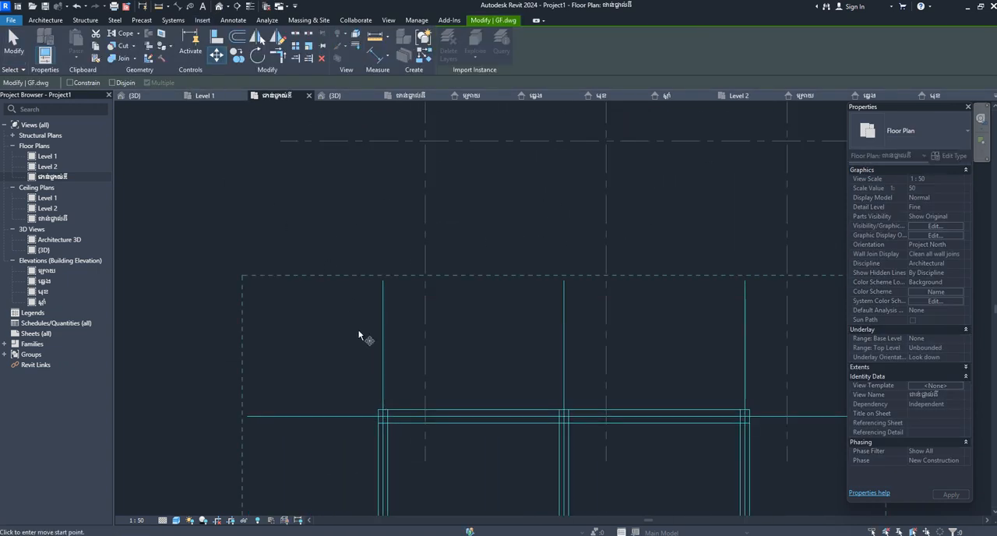
left_click(384, 419)
middle_click_drag(385, 418, 426, 406)
scroll(500, 351, "down", 3)
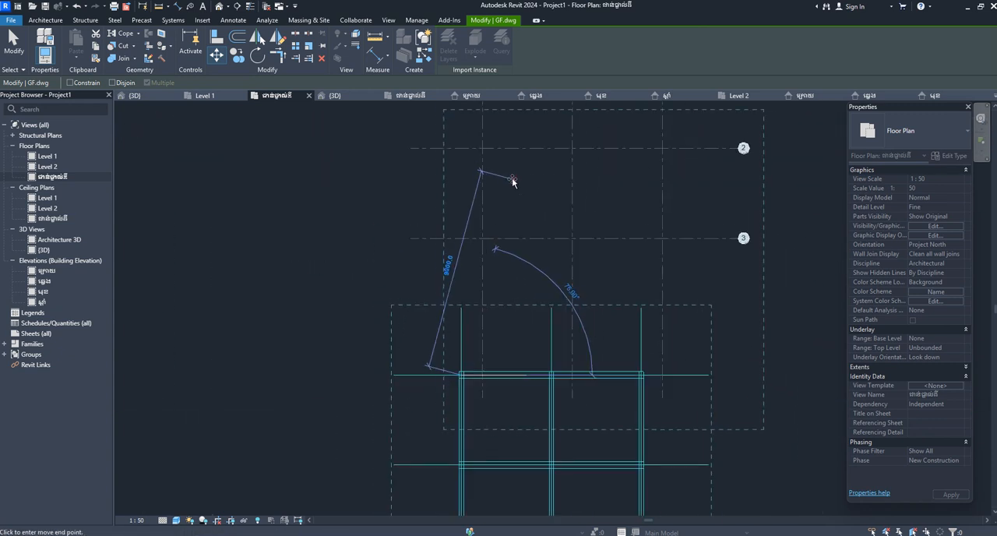
left_click(483, 148)
scroll(400, 299, "down", 3)
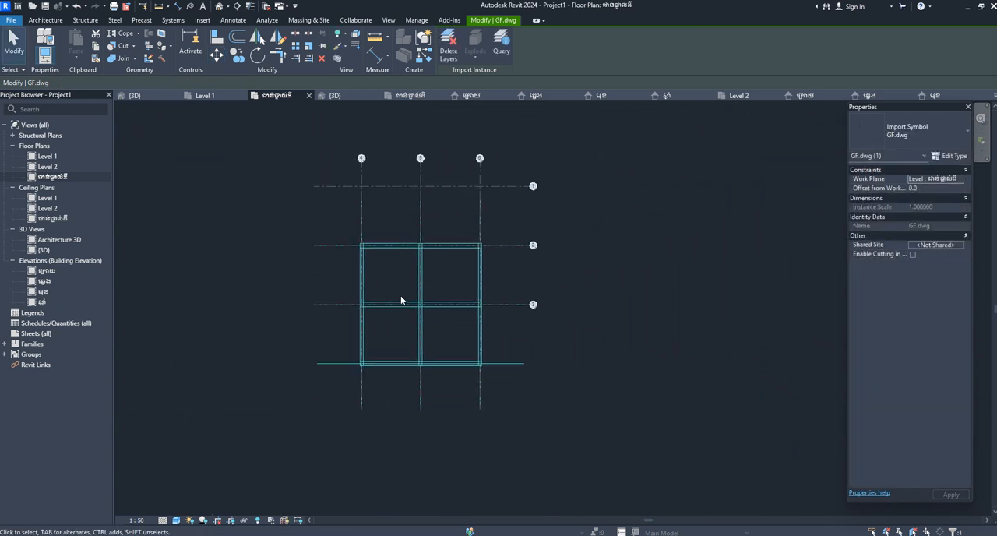
Move GF.dwg up from the intersection of grids 4 and 2 to the intersection of grids 4 and 1.
scroll(374, 245, "up", 4)
scroll(356, 247, "up", 5)
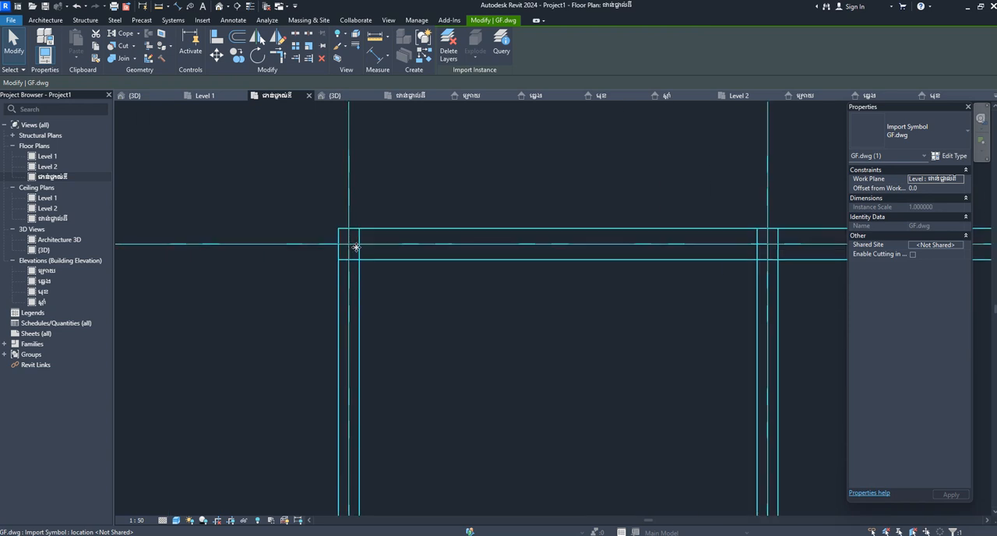
scroll(363, 224, "down", 3)
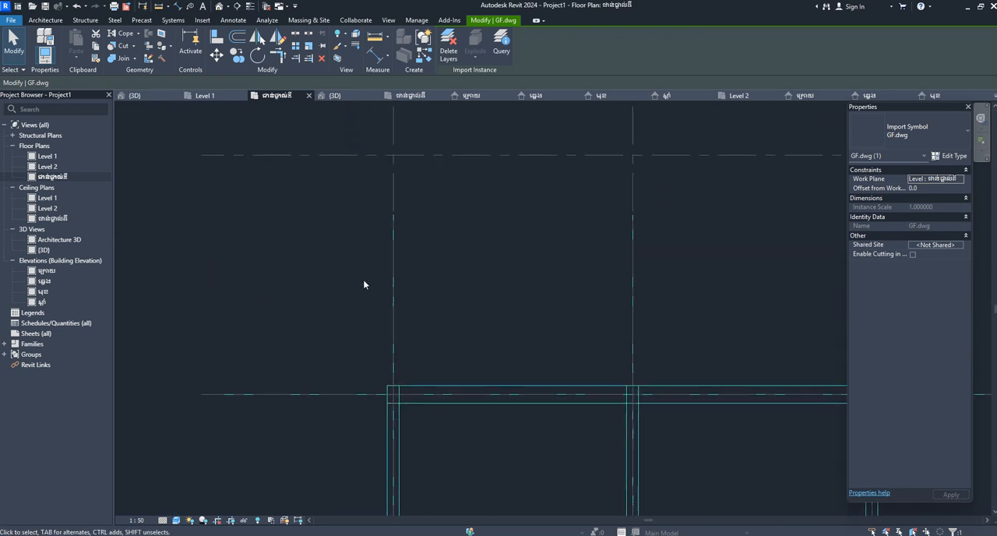
left_click(217, 57)
scroll(388, 370, "up", 4)
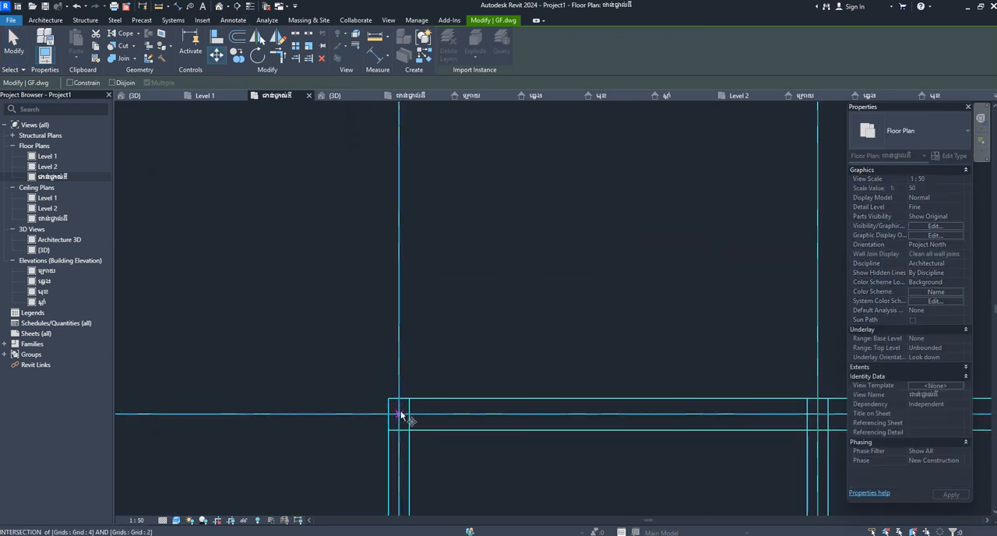
left_click(401, 414)
scroll(427, 291, "down", 3)
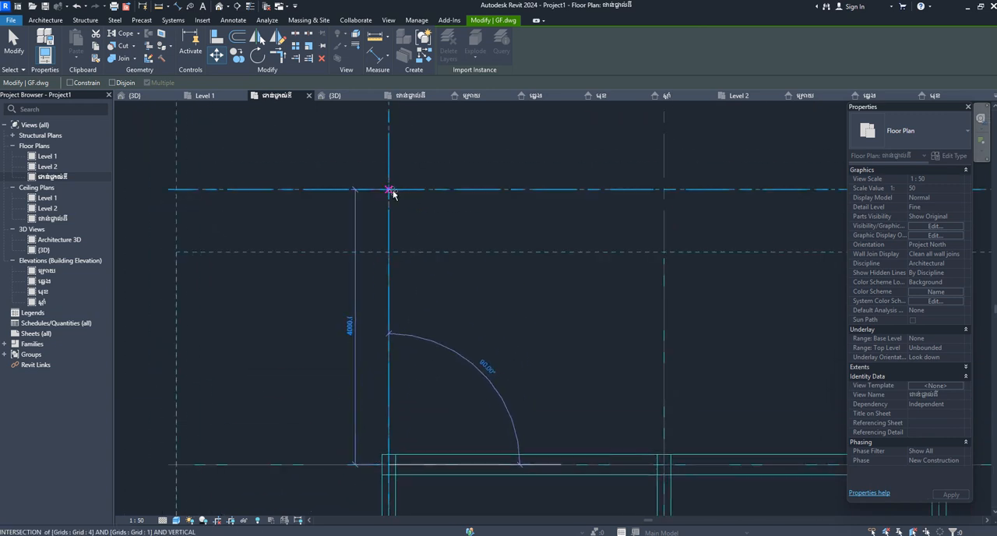
left_click(389, 192)
scroll(358, 213, "down", 2)
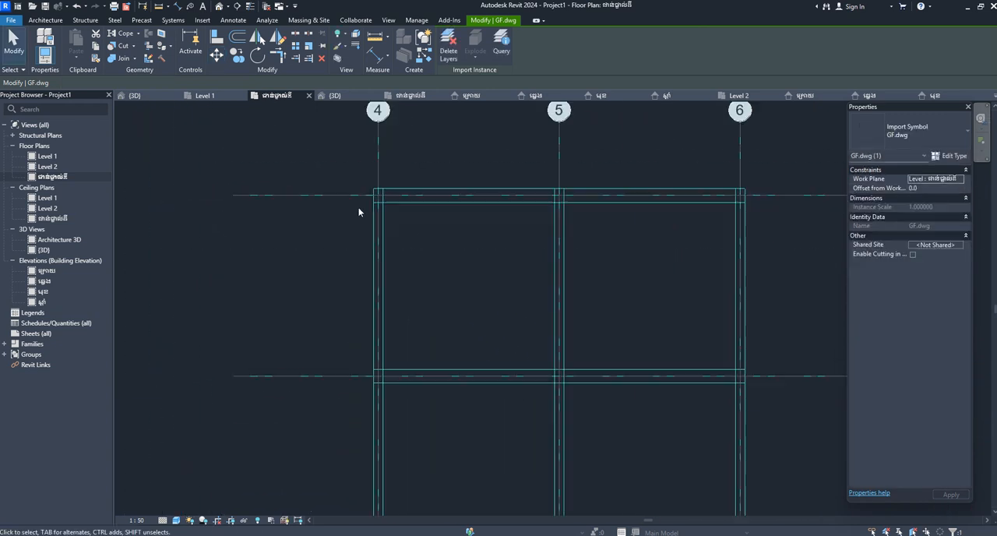
Link 1F.dwg into the Level 1 floor plan with Current view only disabled and Auto - Center to Center positioning.
double_click(72, 157)
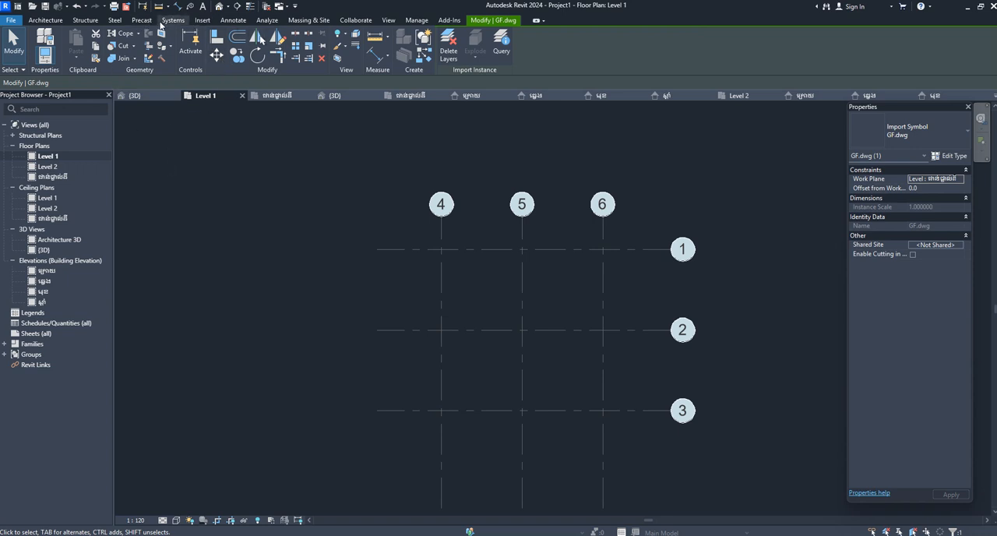
left_click(203, 20)
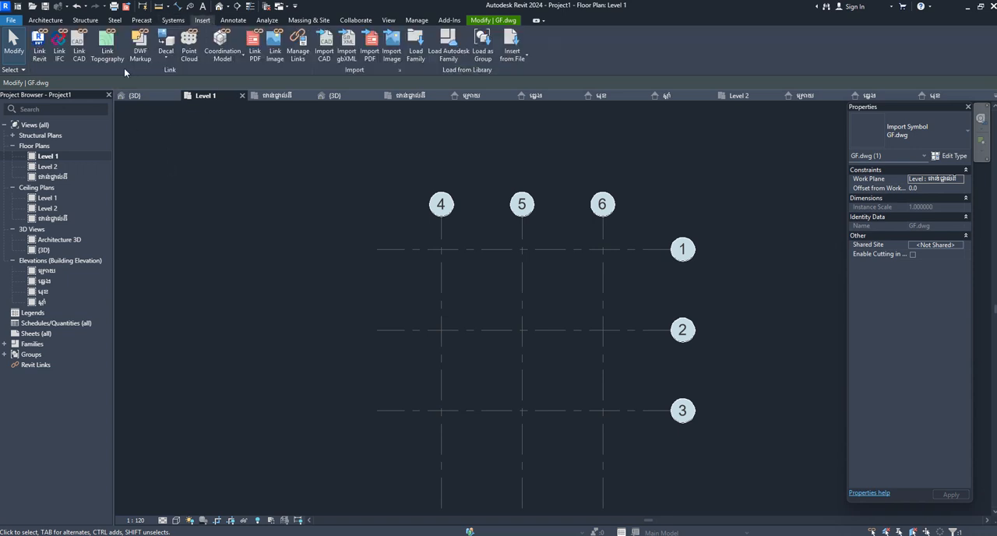
left_click(79, 47)
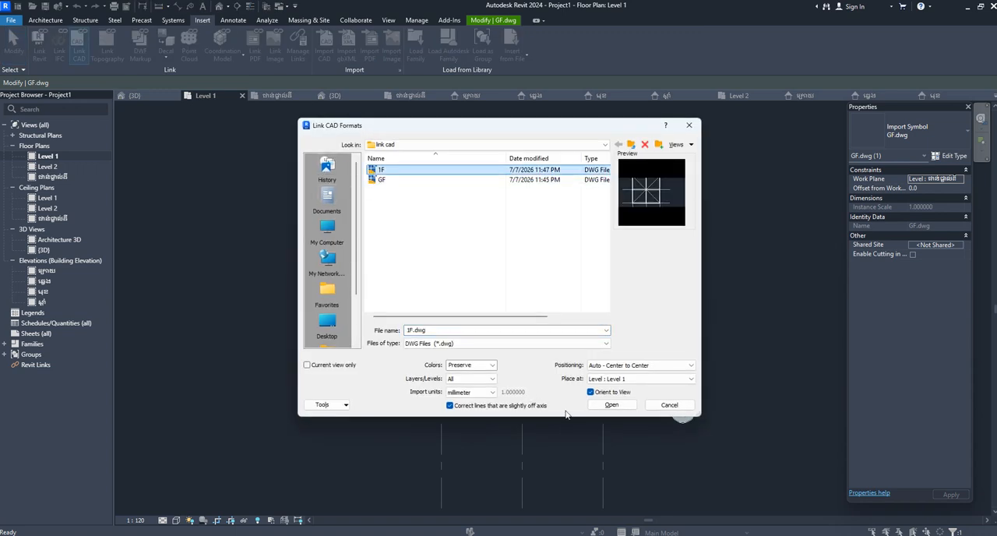
left_click(612, 405)
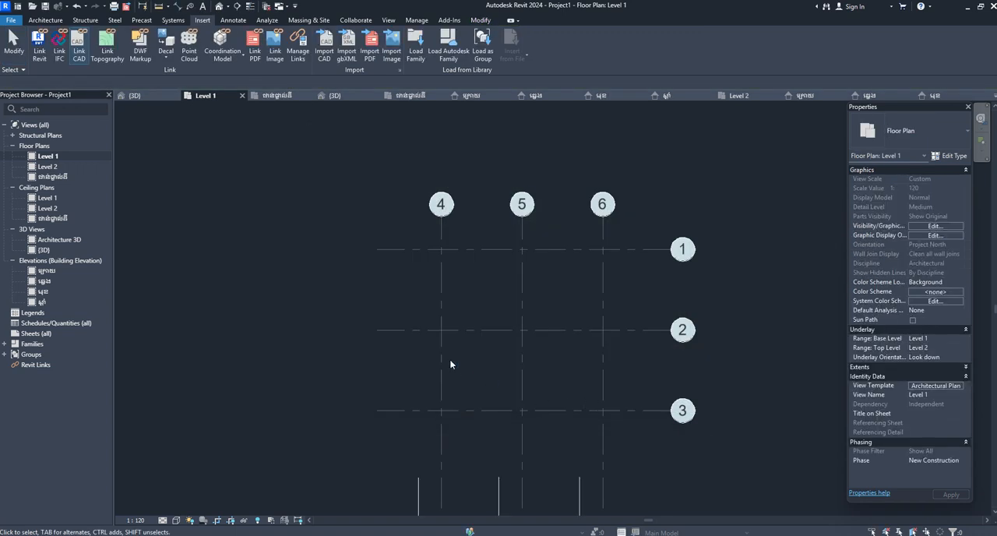
Move 1F.dwg by its upper-left axis intersection onto the intersection of grids 4 and 1.
scroll(445, 249, "down", 3)
scroll(469, 384, "up", 3)
scroll(344, 311, "up", 2)
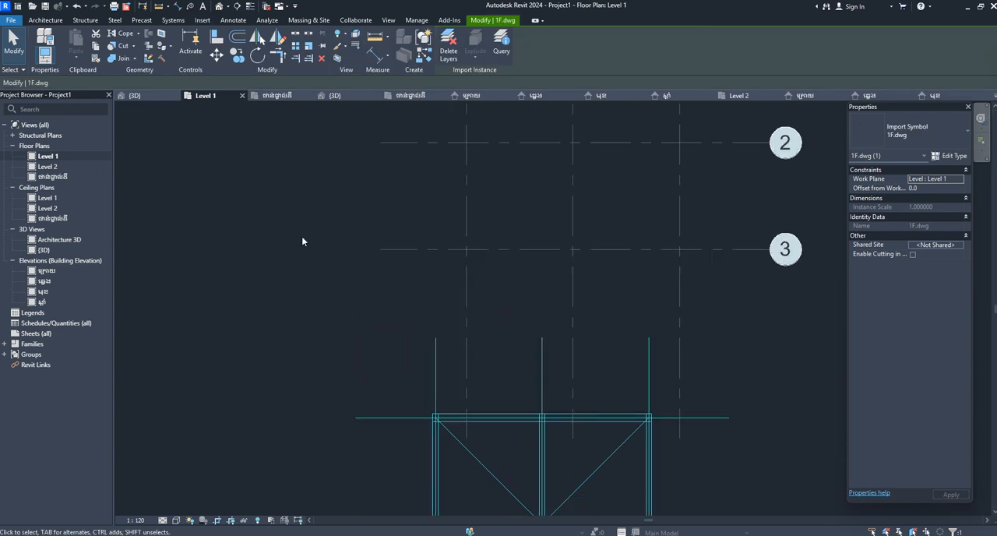
left_click(221, 58)
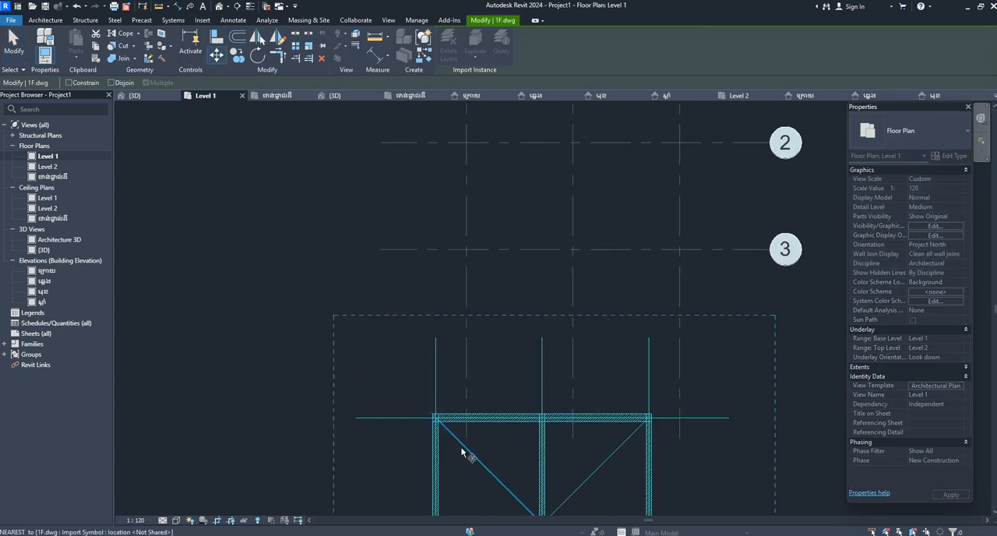
scroll(413, 393, "up", 5)
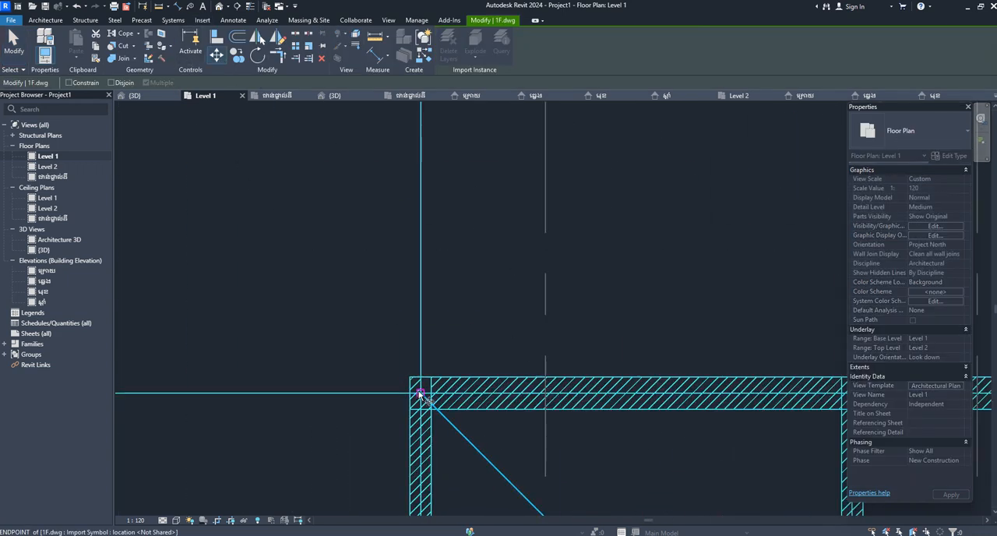
left_click(419, 394)
scroll(485, 407, "down", 6)
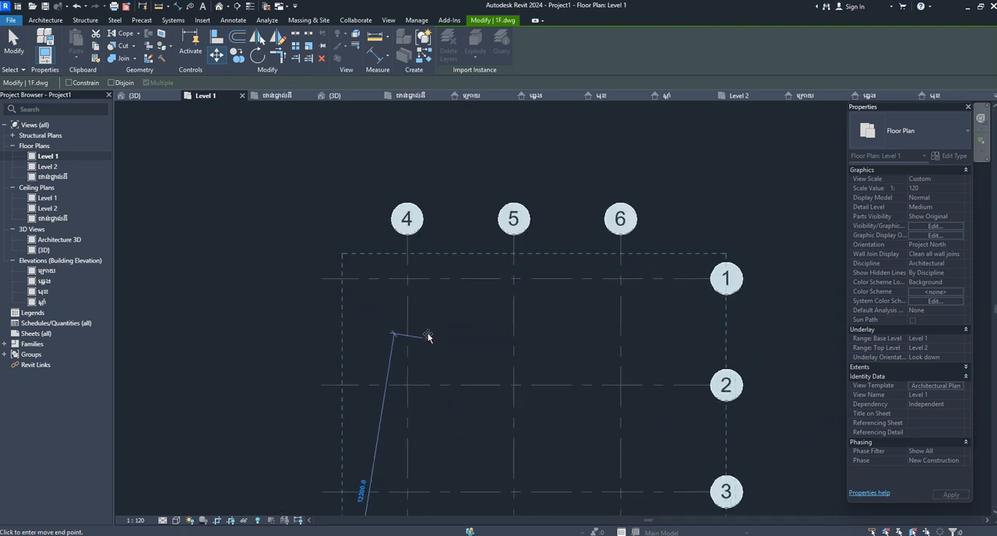
left_click(407, 278)
scroll(410, 292, "down", 2)
scroll(508, 281, "up", 1)
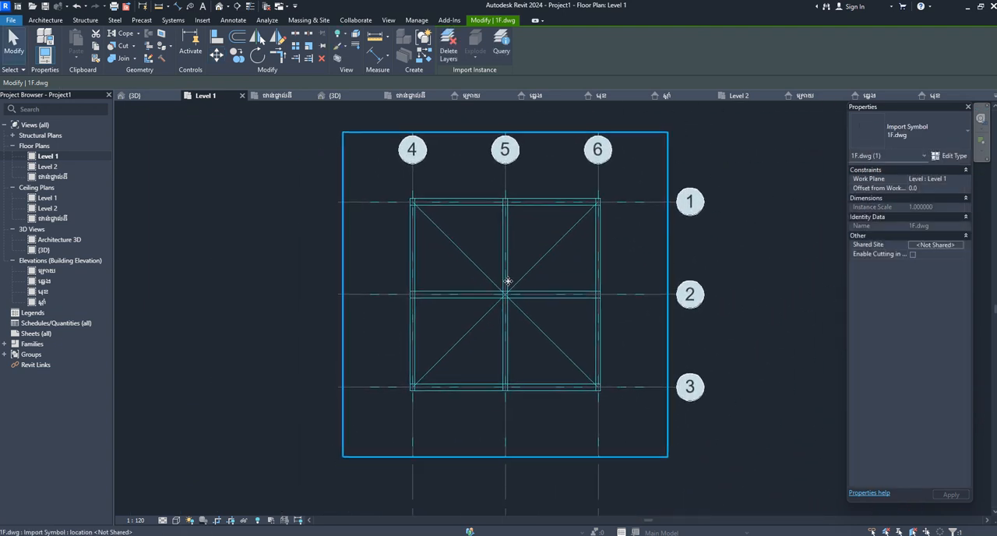
key("Escape")
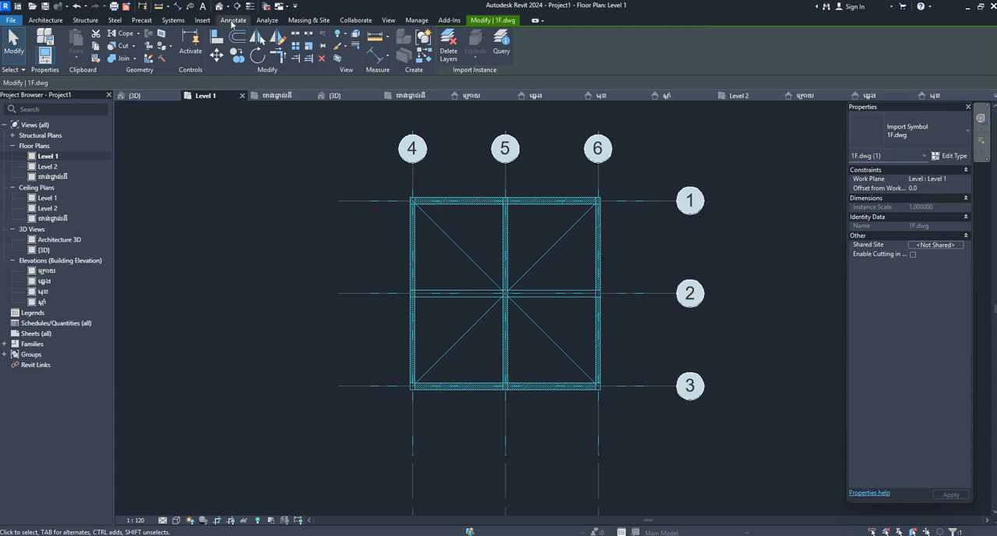
Examine in the default 3D view how the linked GF.dwg and 1F.dwg drawings sit on their levels and grids.
left_click(220, 9)
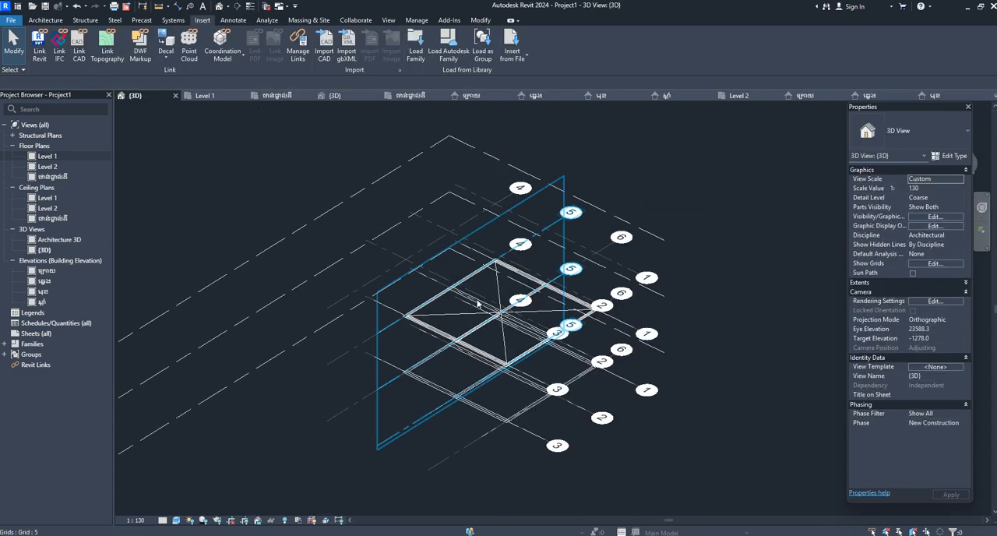
scroll(464, 360, "up", 3)
scroll(345, 283, "down", 3)
scroll(379, 332, "up", 2)
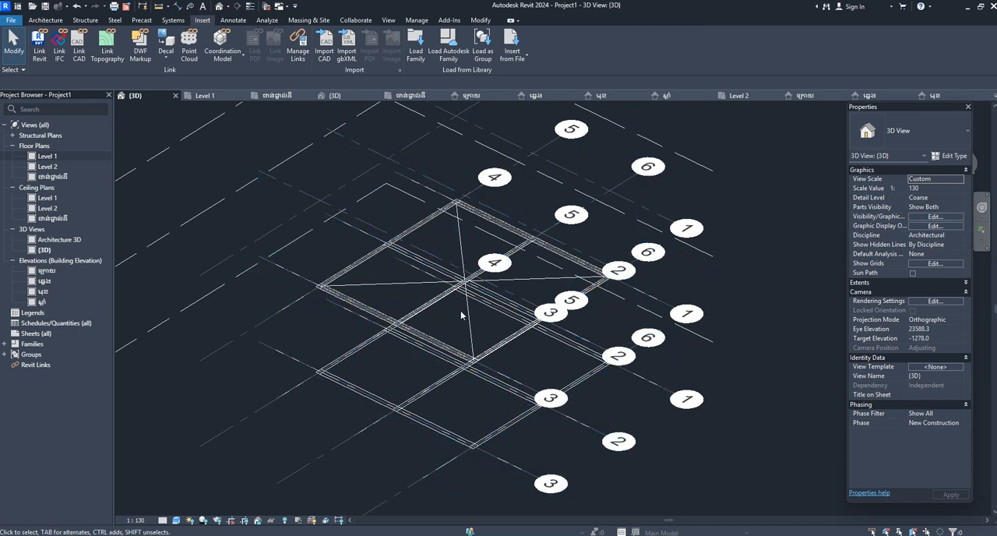
scroll(504, 340, "down", 2)
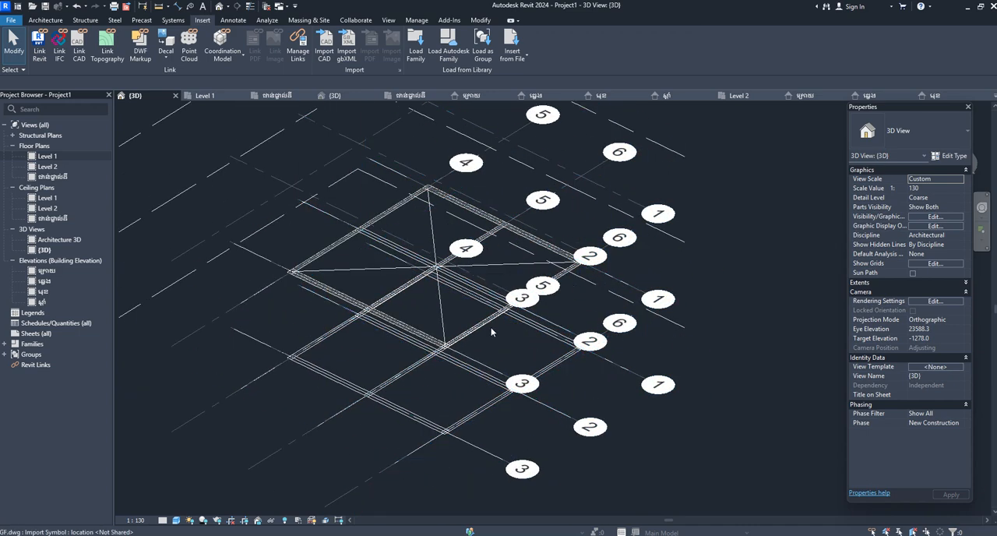
scroll(565, 344, "up", 1)
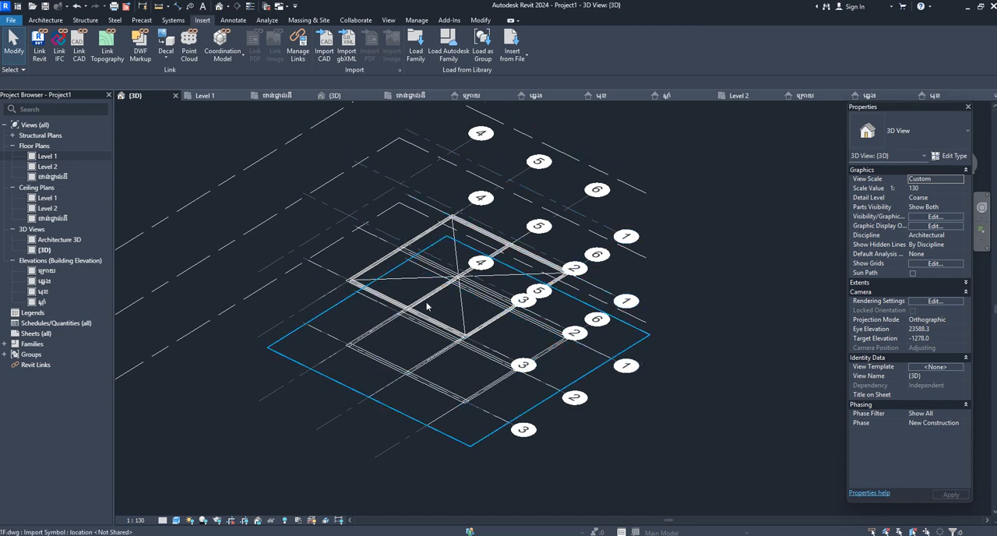
scroll(288, 260, "down", 3)
middle_click_drag(430, 315, 517, 325)
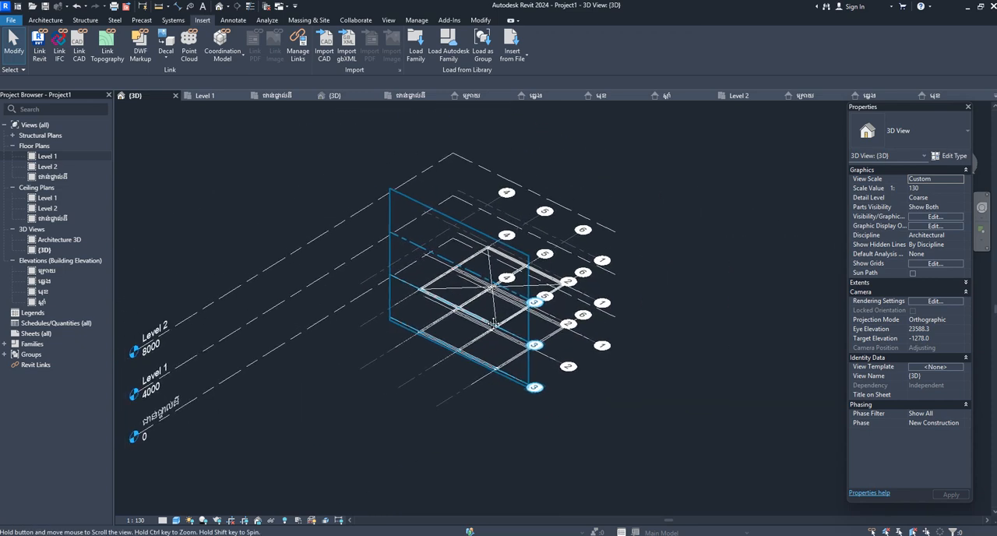
scroll(626, 321, "up", 1)
scroll(650, 336, "down", 1)
middle_click_drag(669, 354, 702, 334)
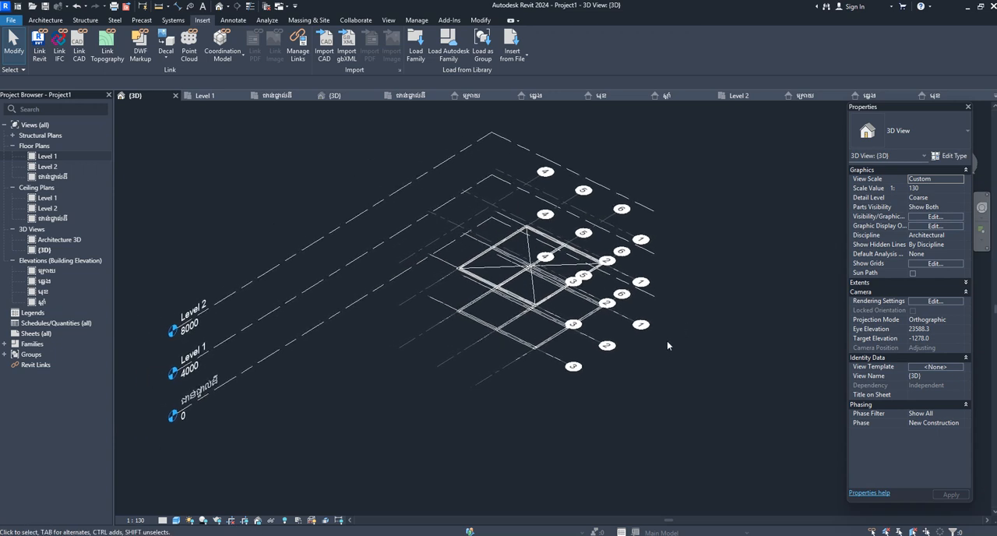